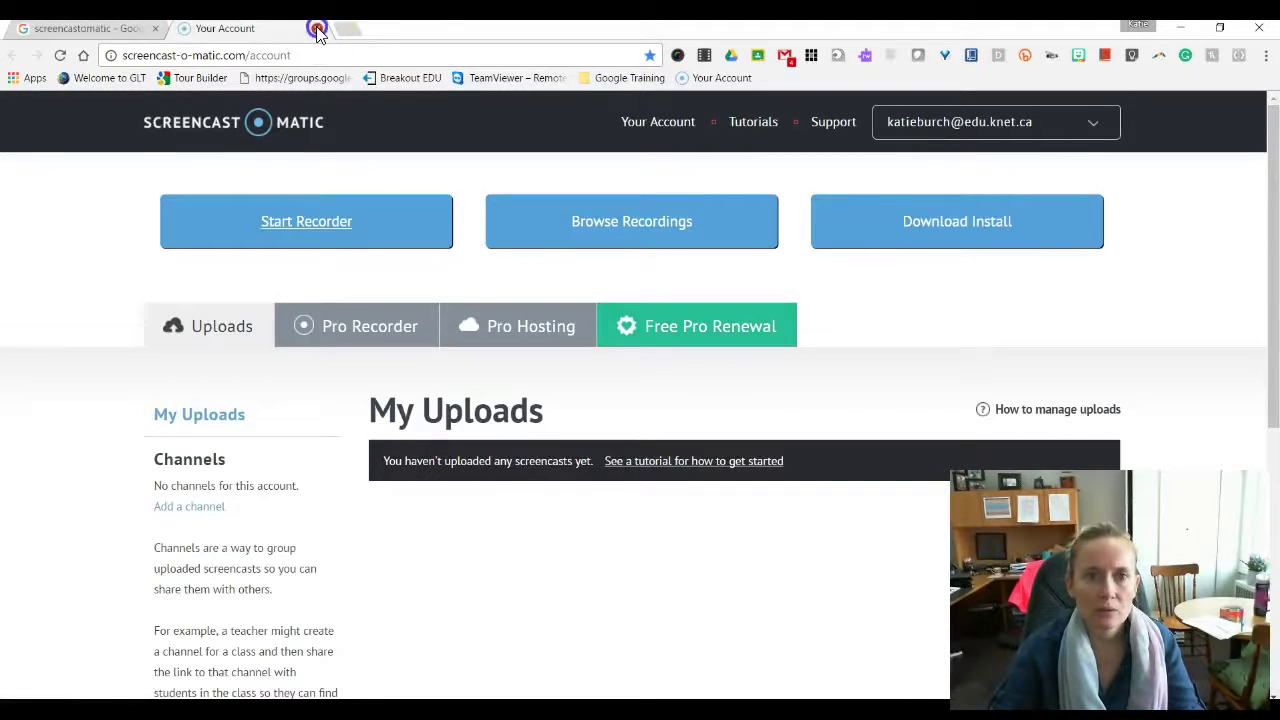
- Close the account and earlier results tabs and search Google for 'reptiles'
click(317, 29)
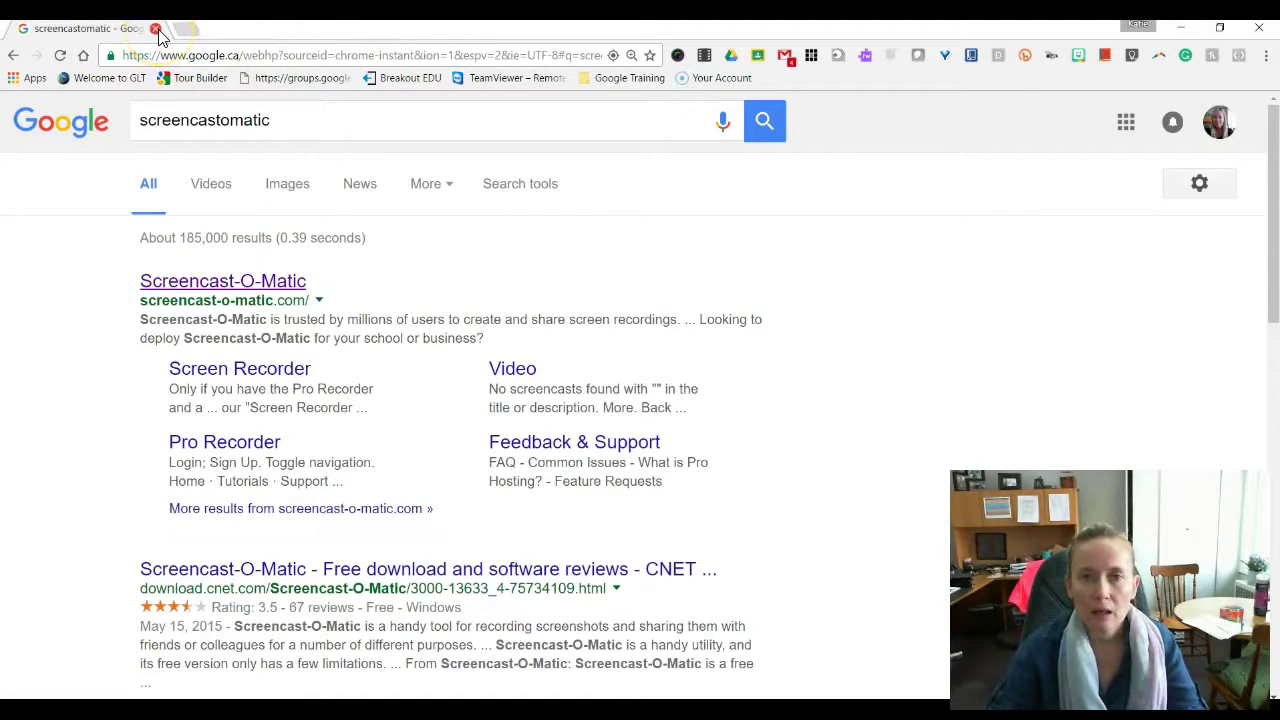
click(156, 29)
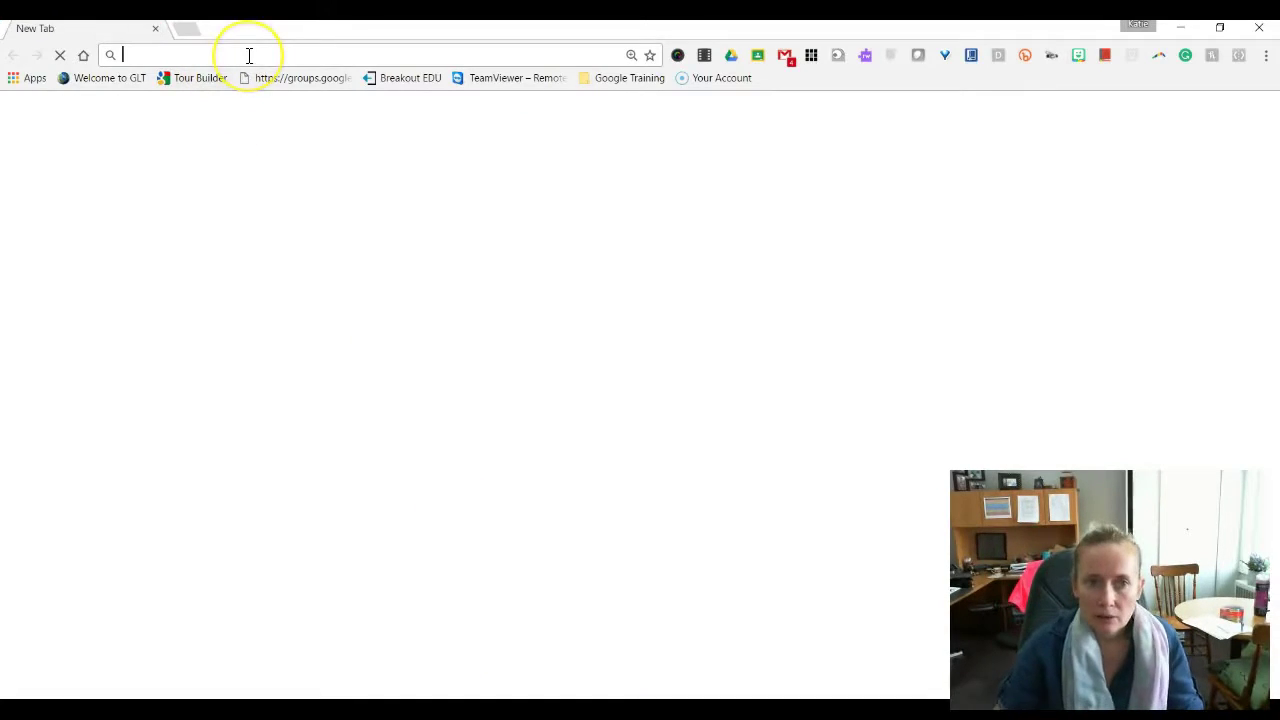
text(rep)
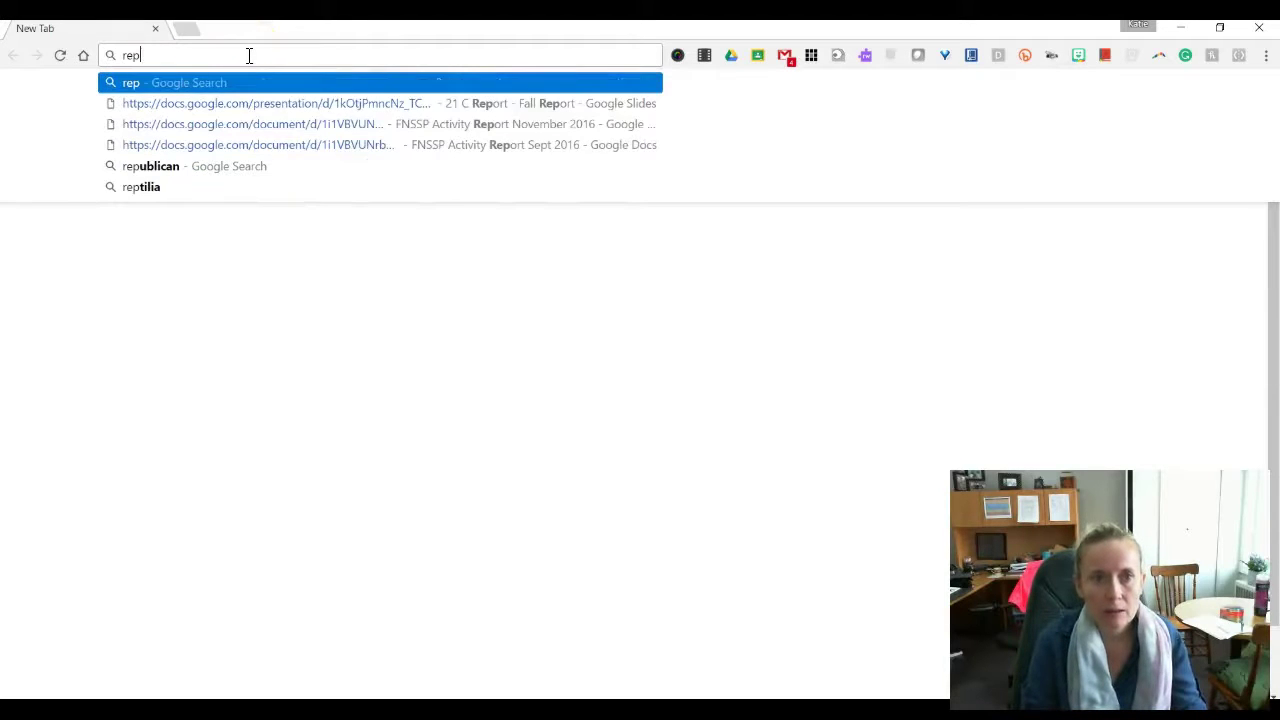
key(BackSpace)
text(ptiles)
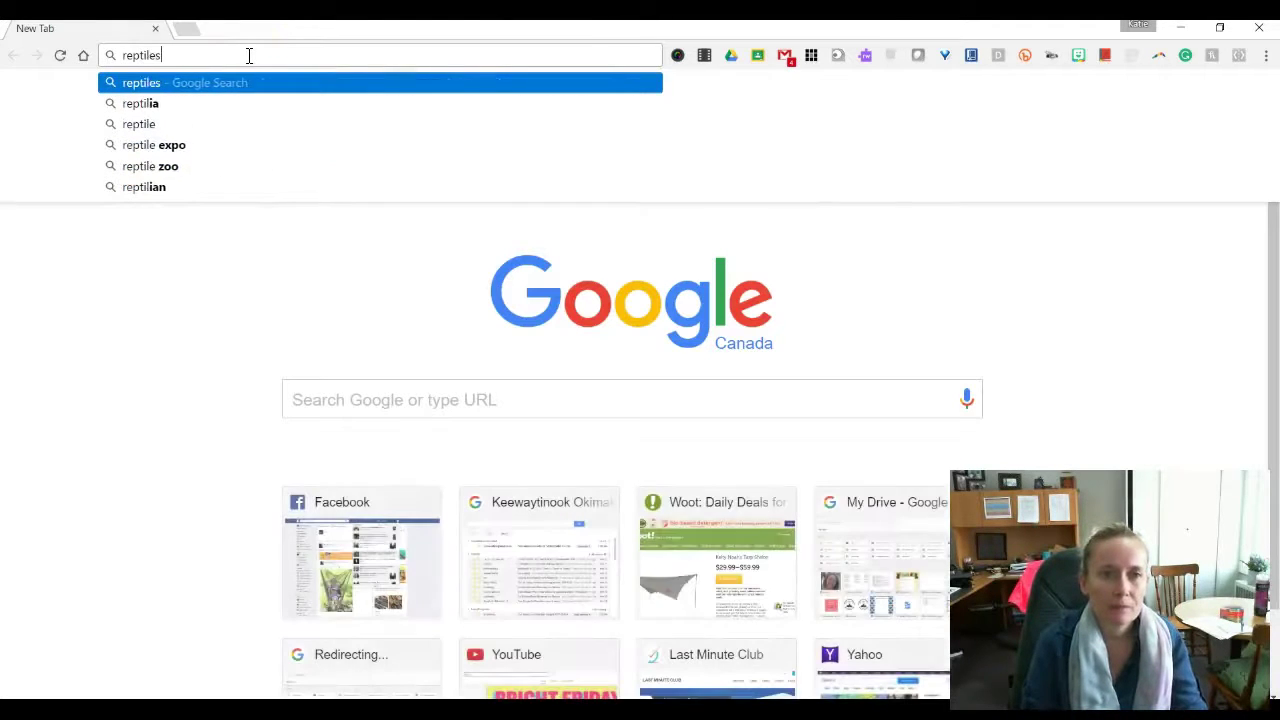
key(Return)
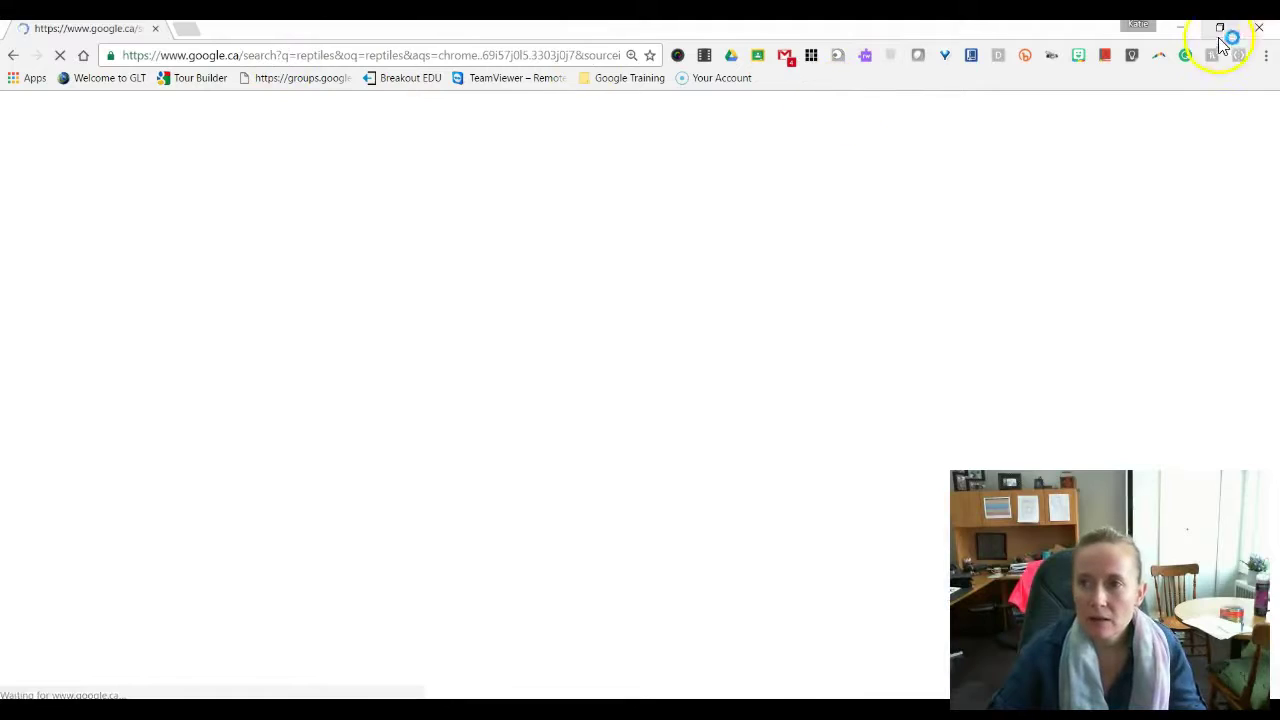
- Minimize Chrome and SMART Notebook, then create a desktop folder named 'Reptiles'
click(1182, 28)
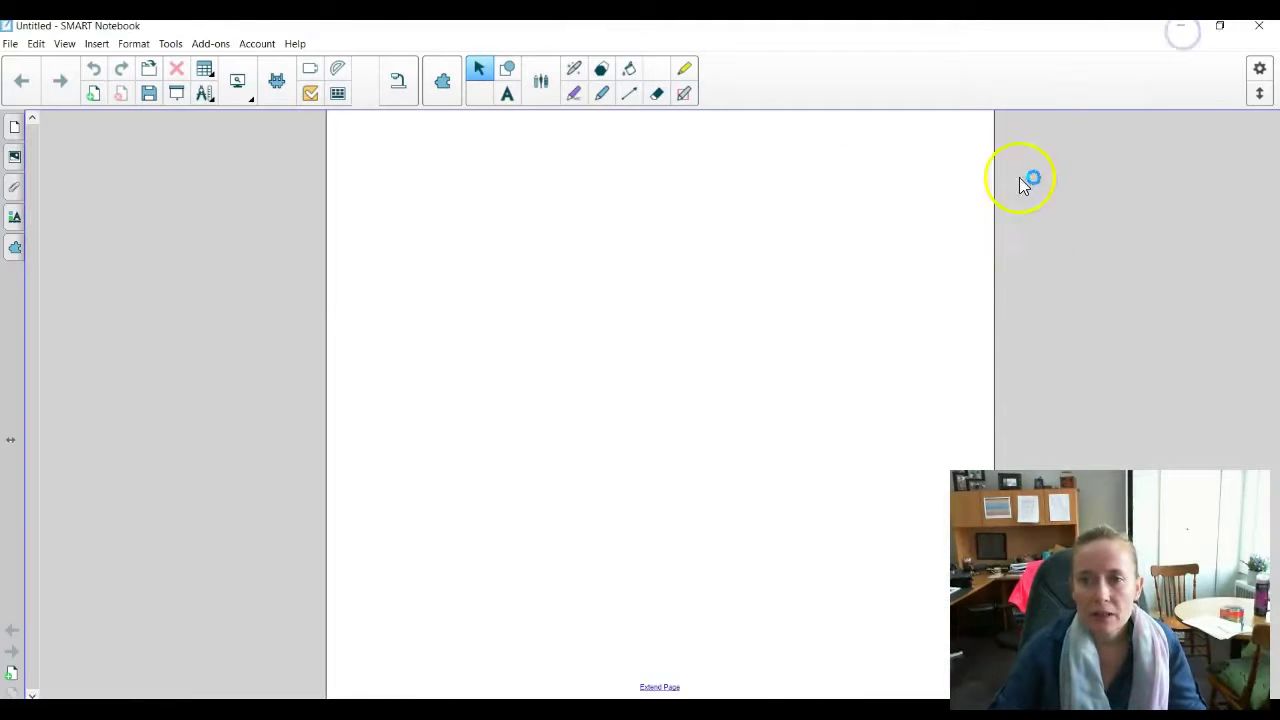
click(1182, 26)
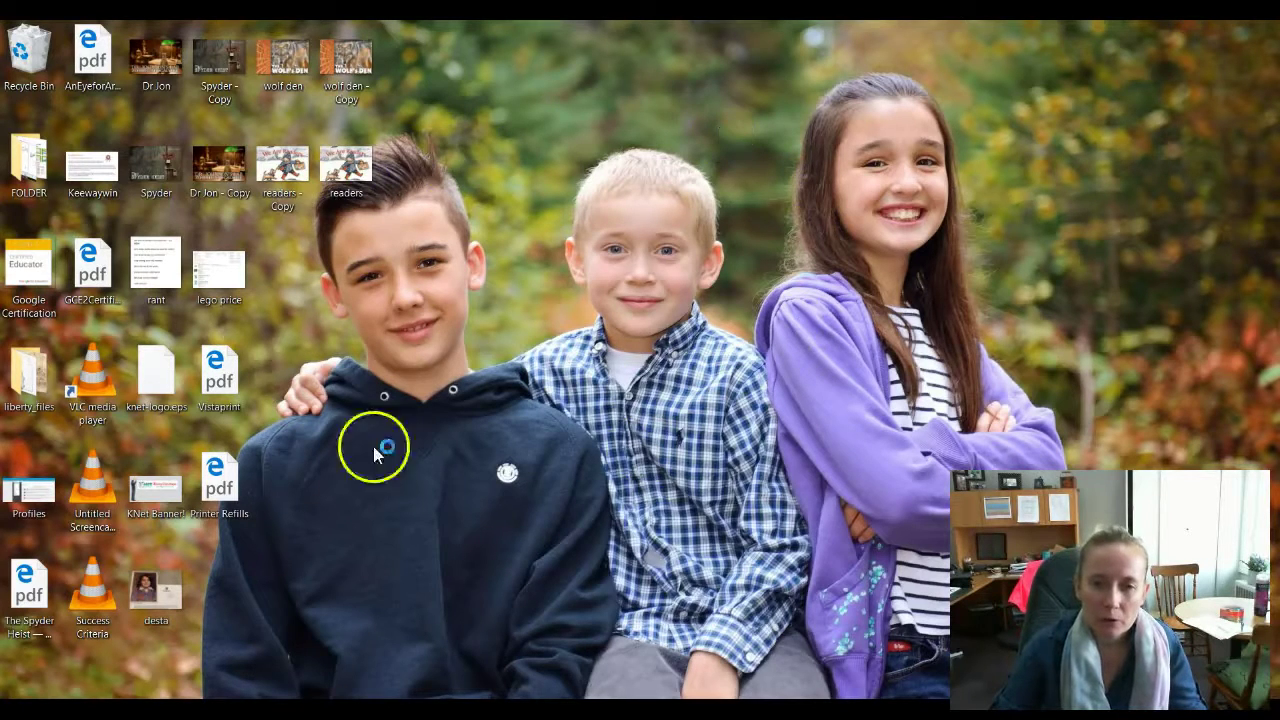
right_click(523, 326)
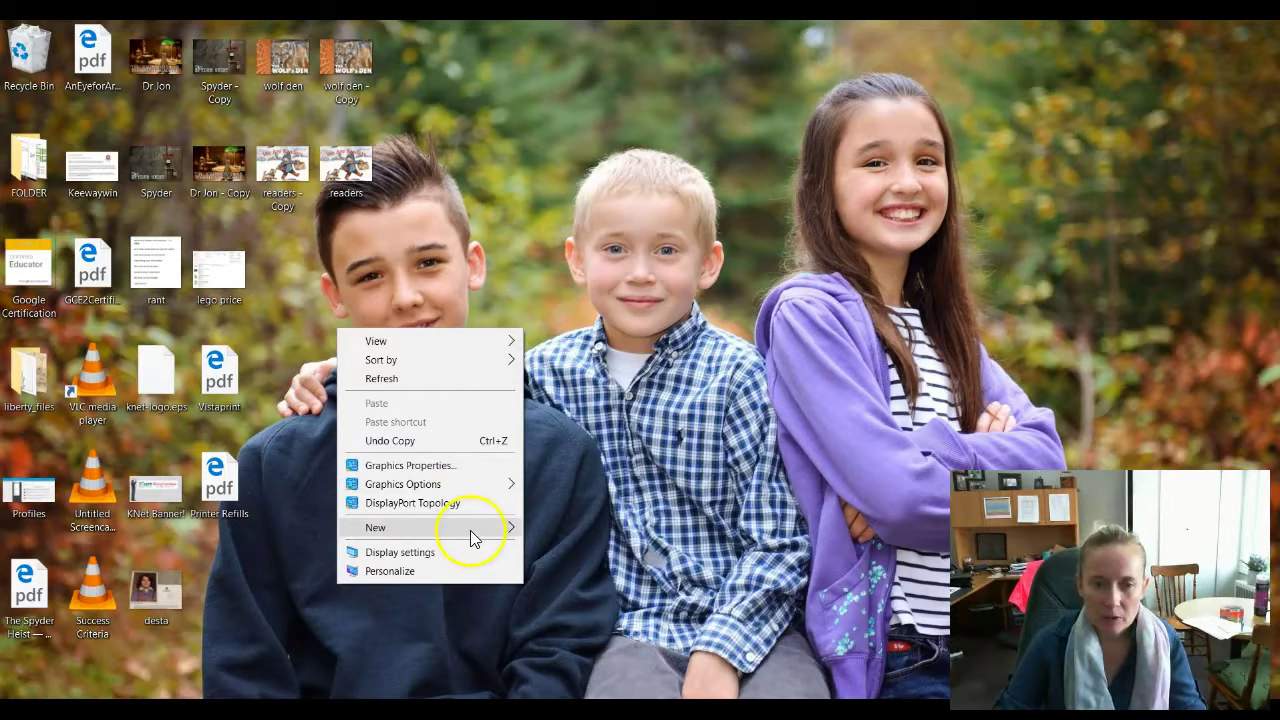
mouse_move(470, 528)
click(278, 529)
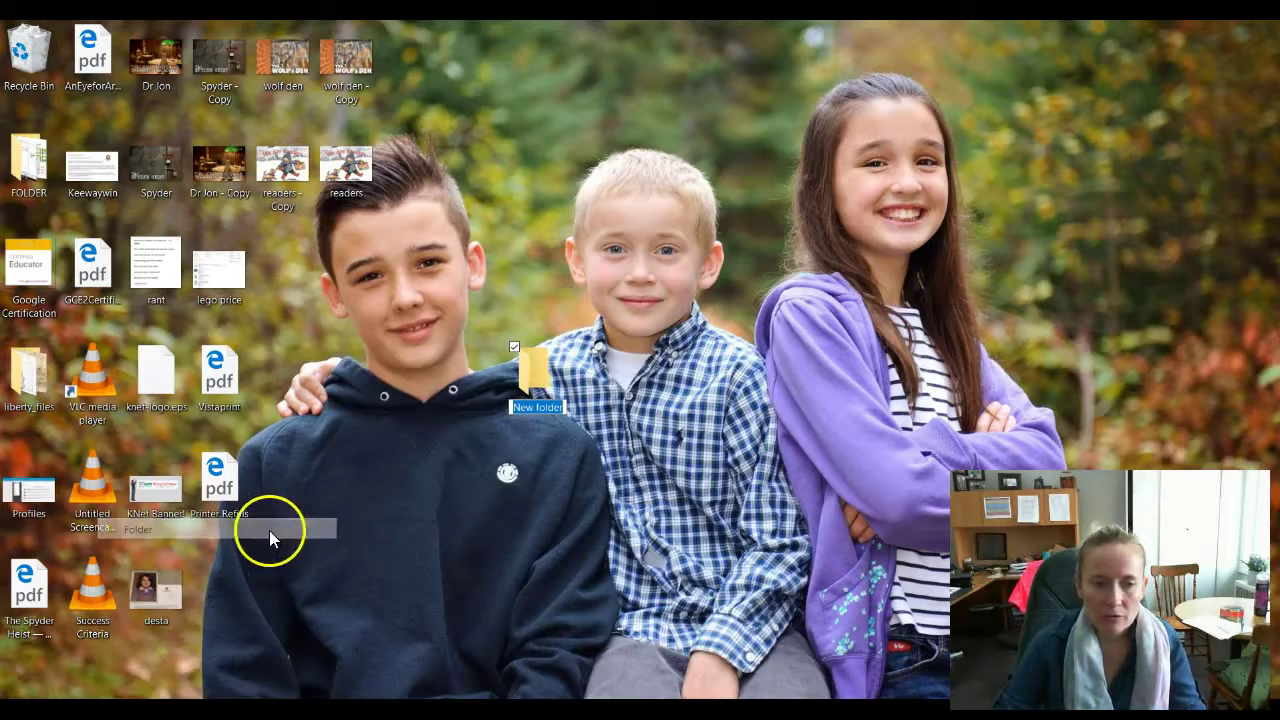
text(Reptiles)
key(Return)
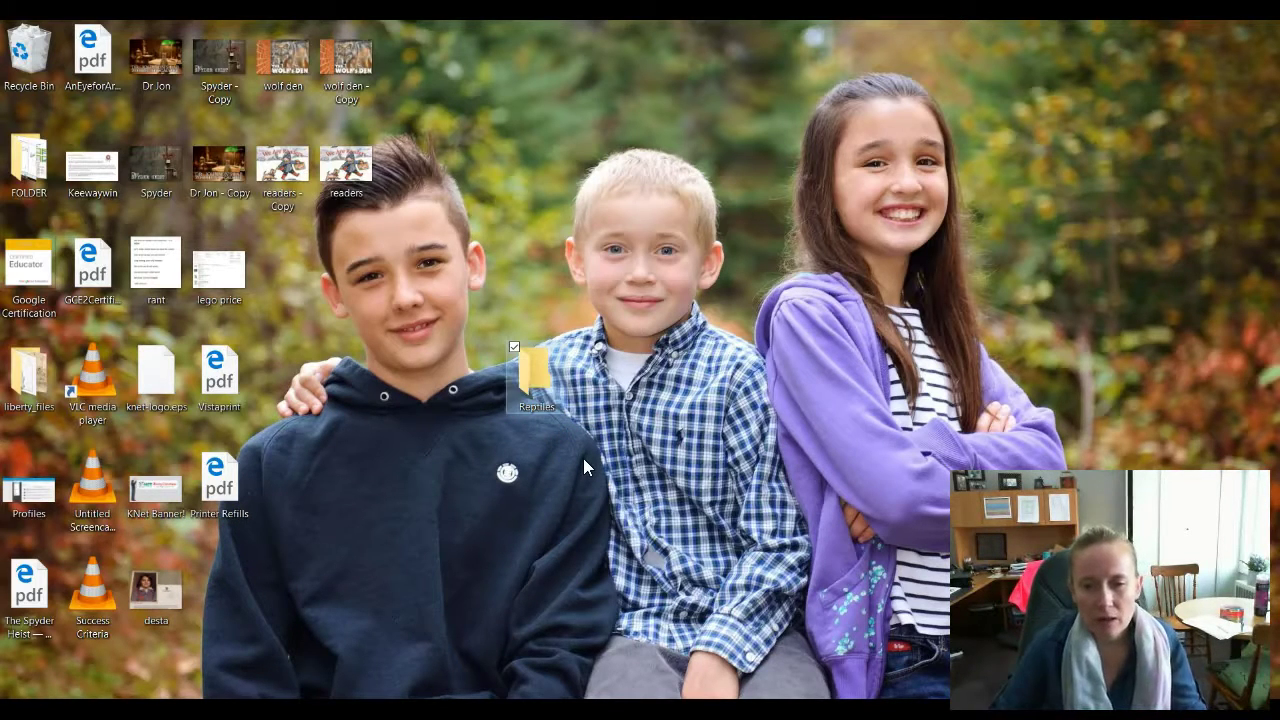
- Switch to image results and save the bearded dragon as 1.jpg in Desktop\Reptiles
click(551, 685)
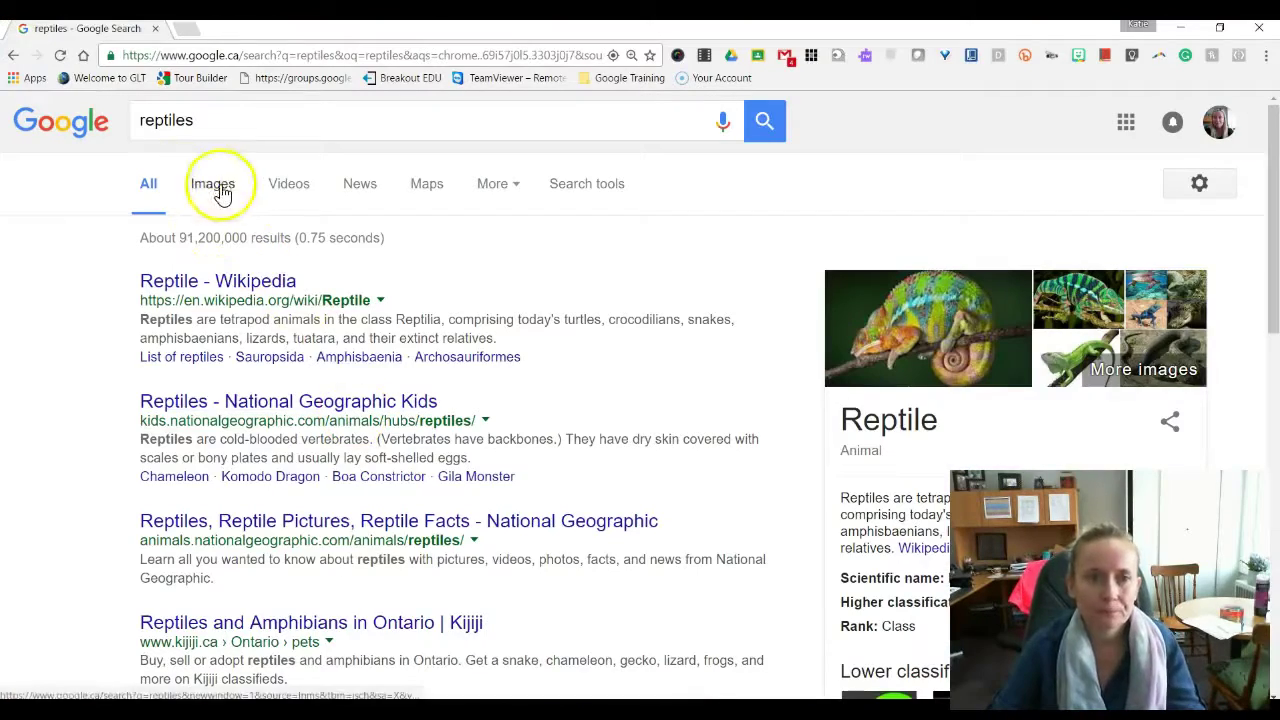
click(224, 188)
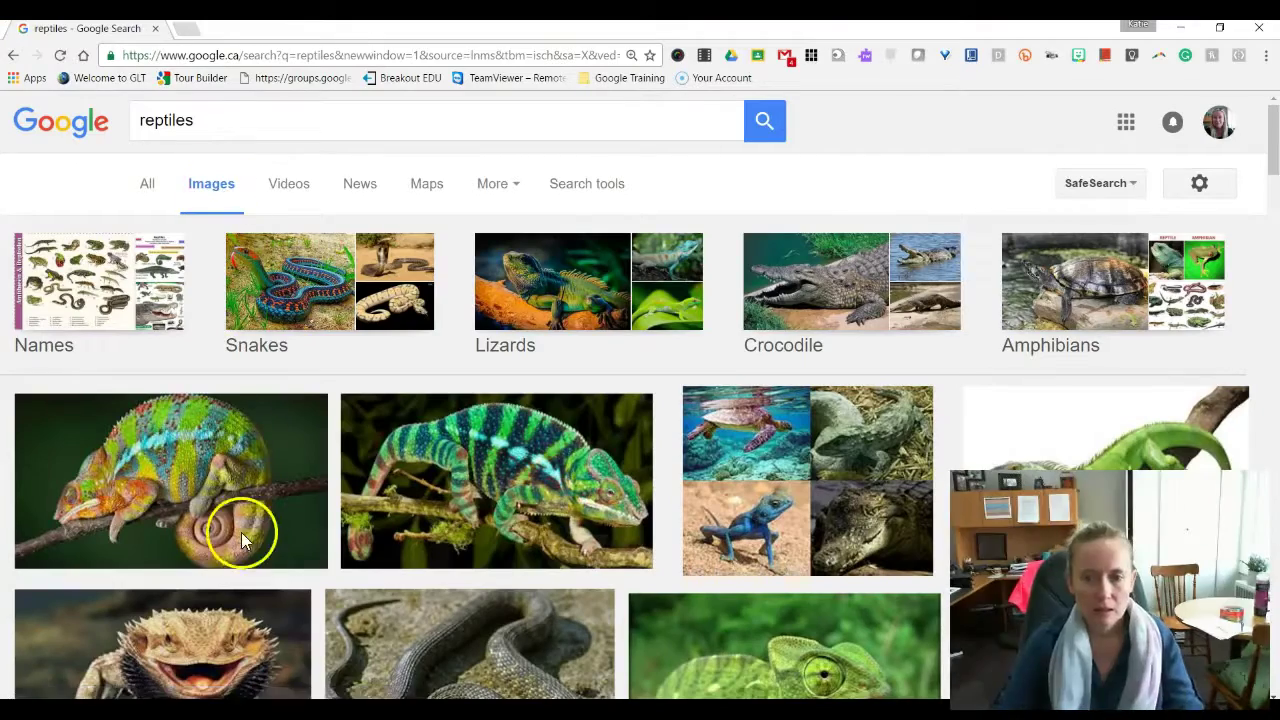
scroll(286, 466, down, 3)
right_click(214, 422)
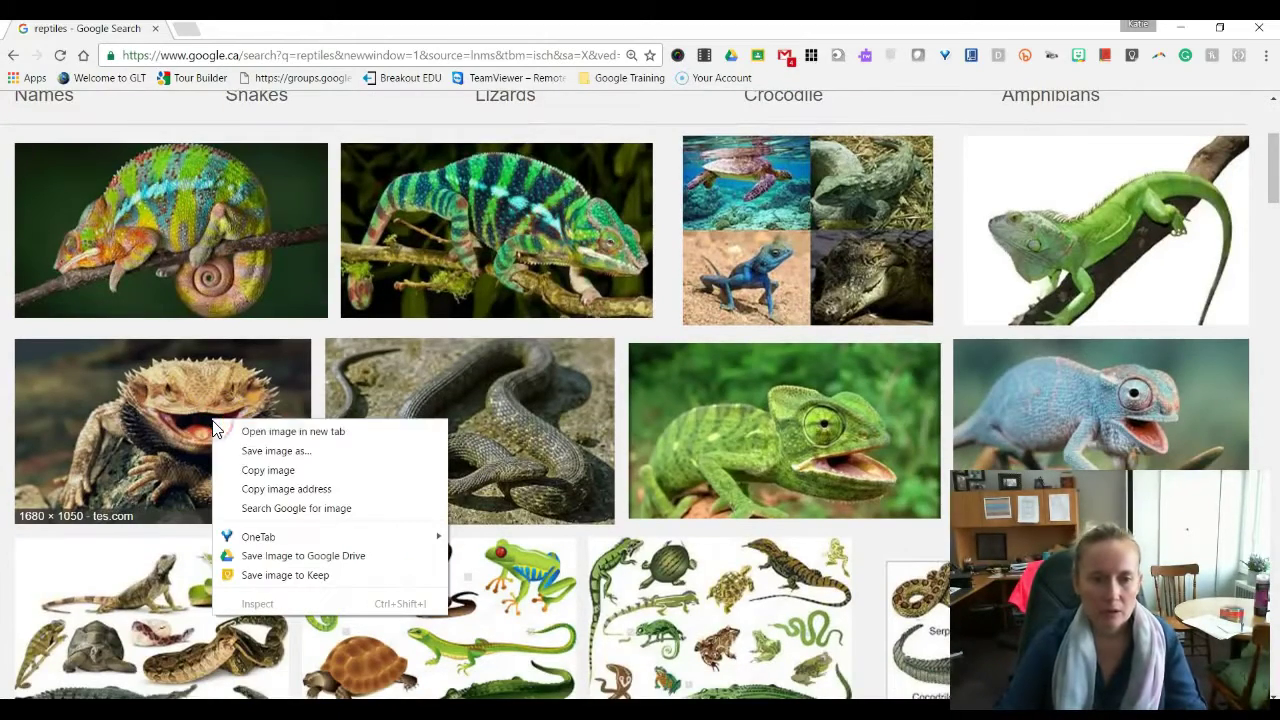
click(258, 451)
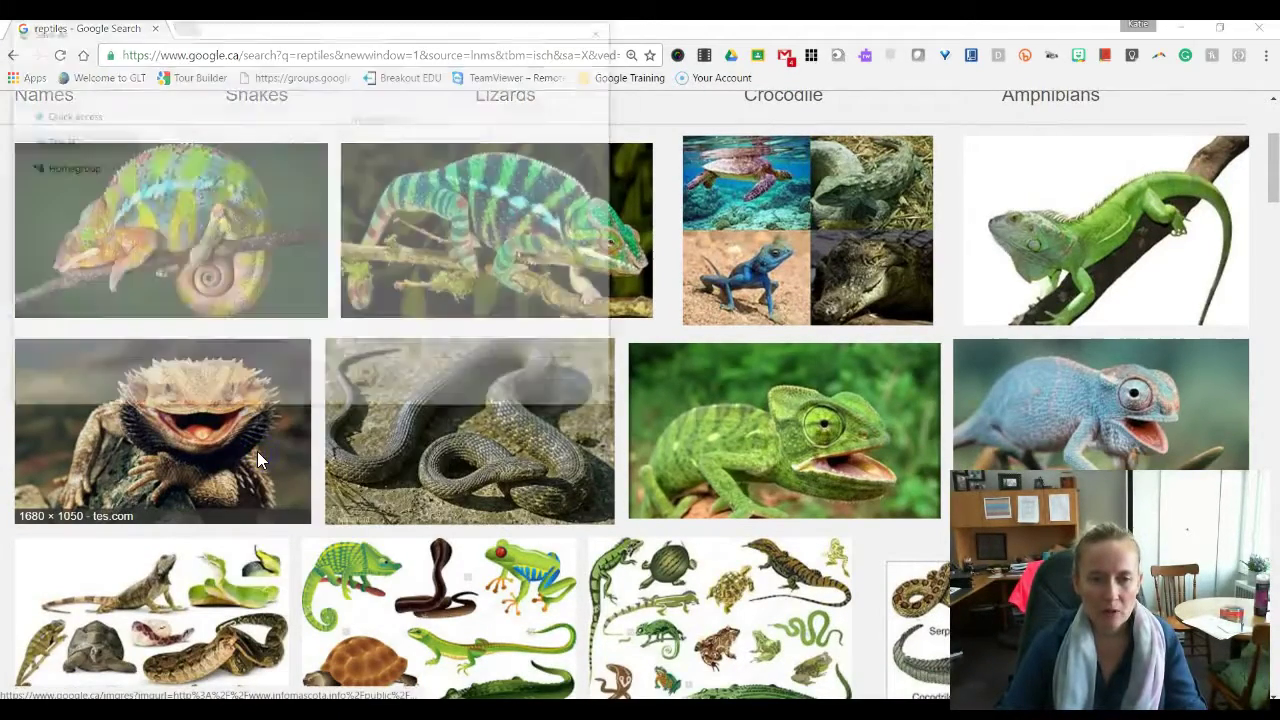
text(1)
click(75, 110)
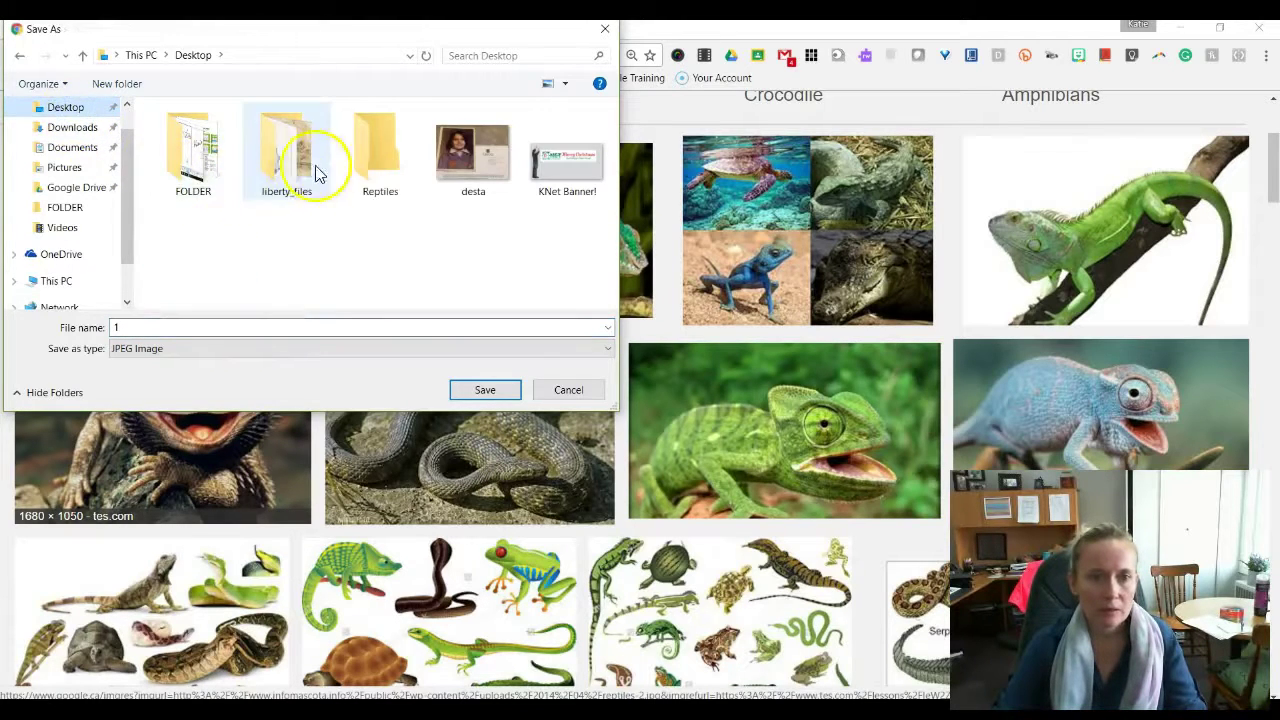
double_click(375, 160)
click(480, 390)
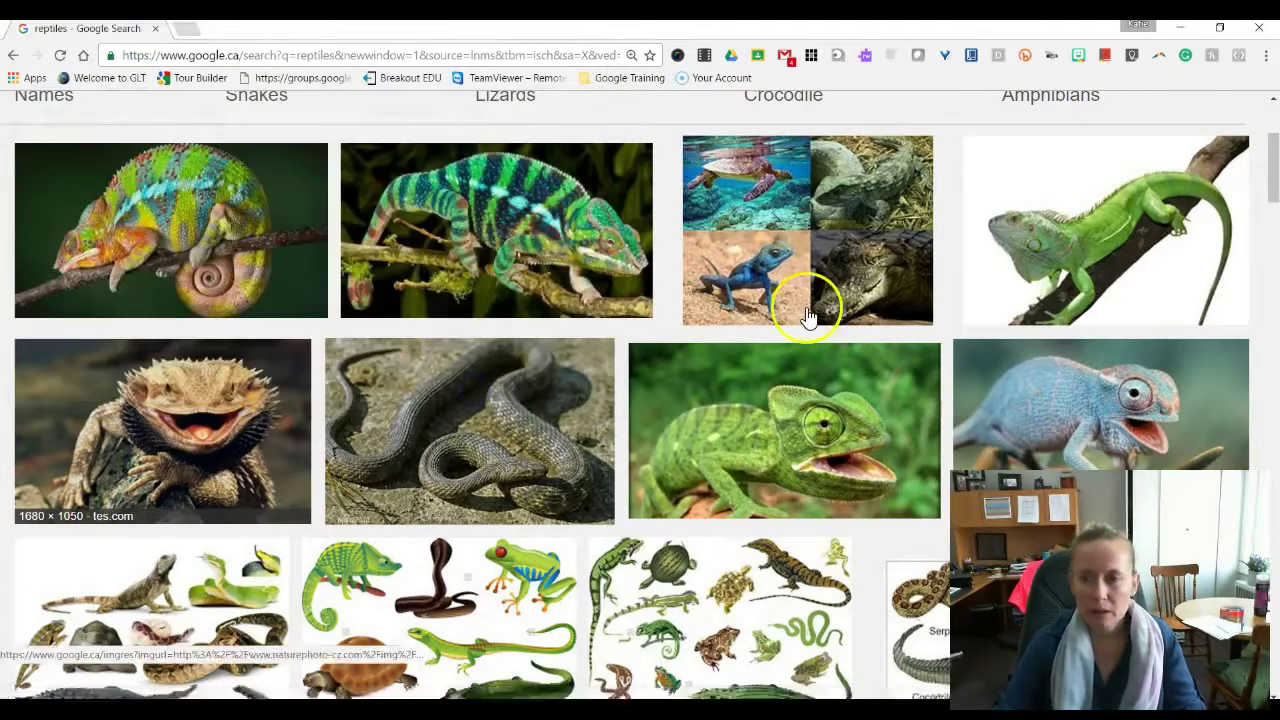
- Save a second reptile image as 2.jpg and the tuatara as 3.jpg
right_click(1117, 413)
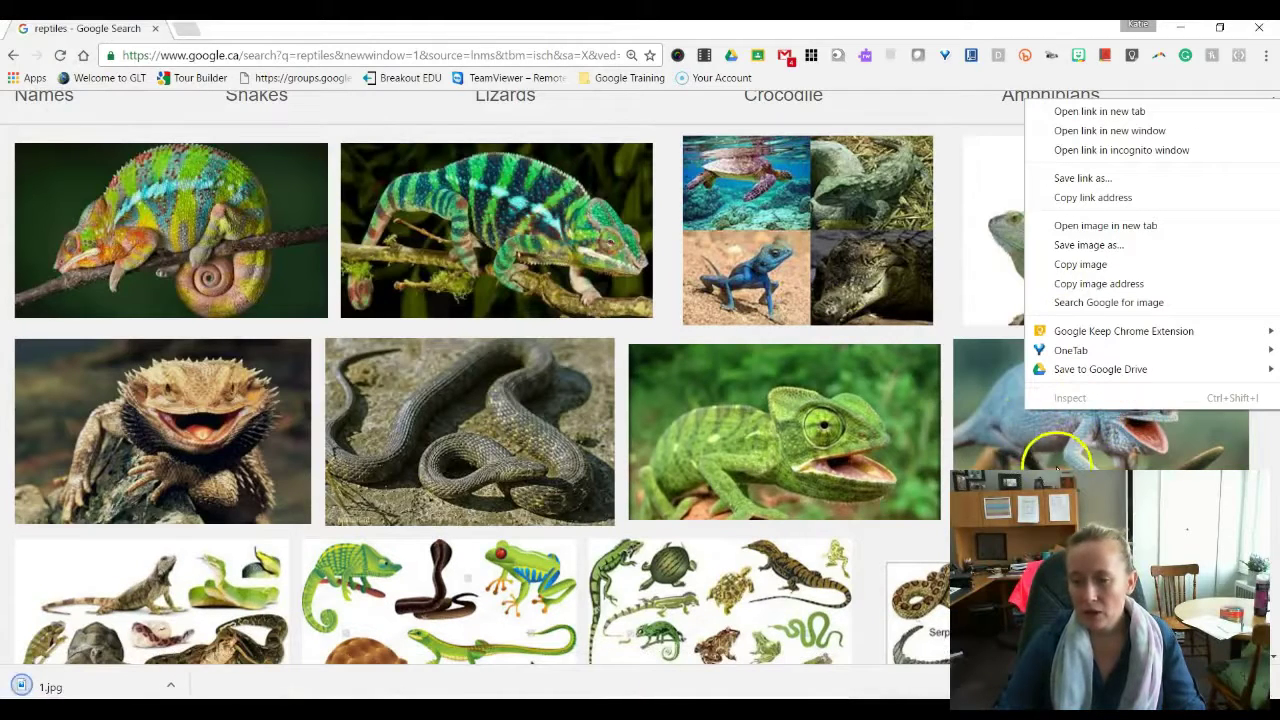
click(1086, 245)
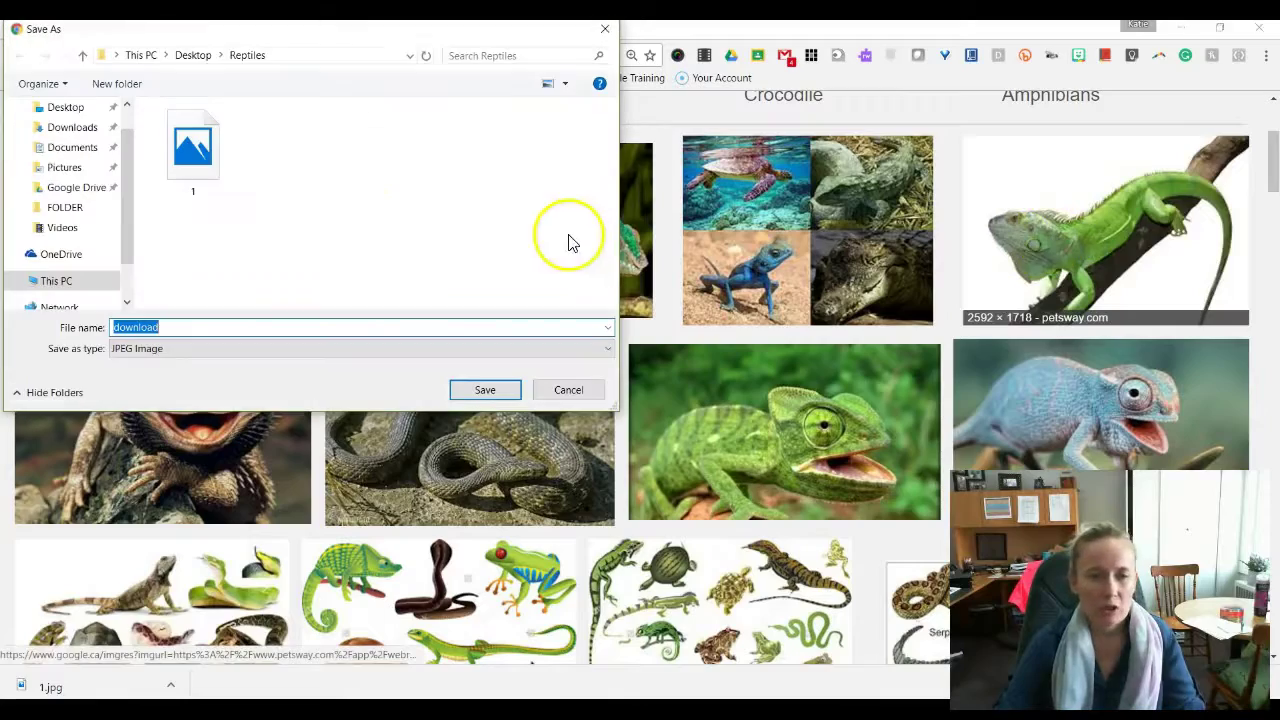
text(2)
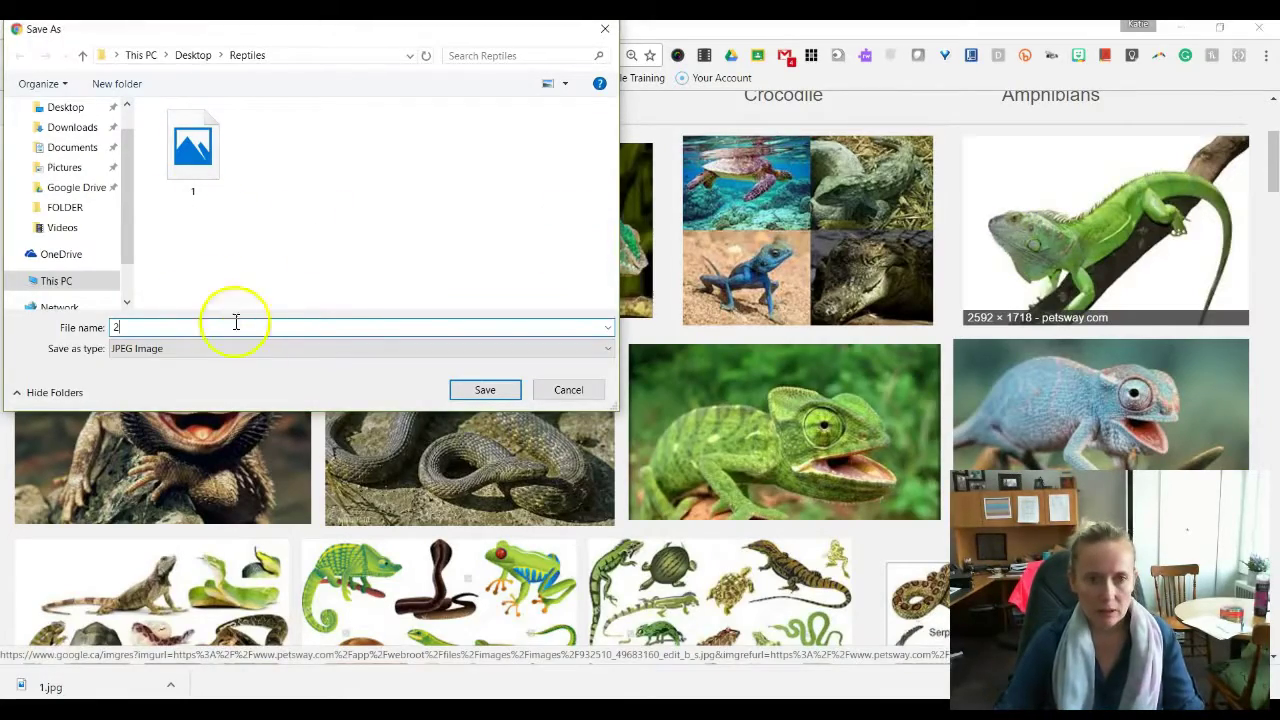
click(485, 391)
scroll(551, 402, down, 5)
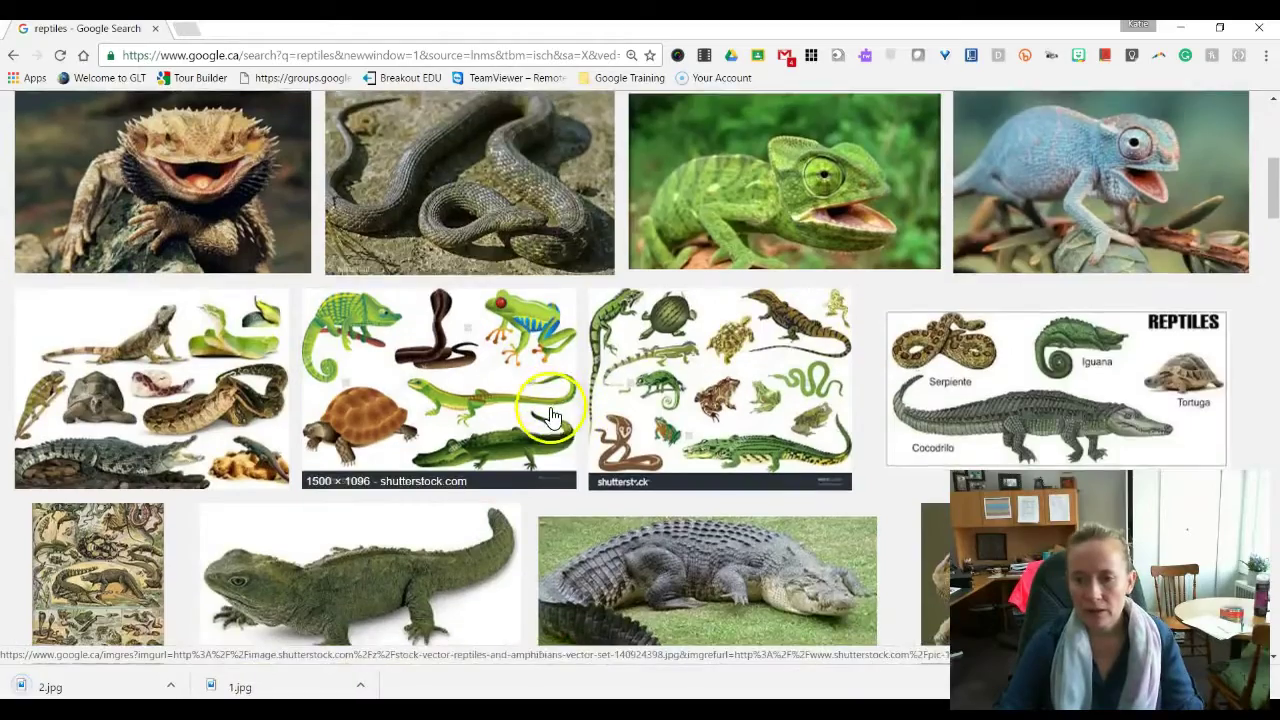
right_click(366, 327)
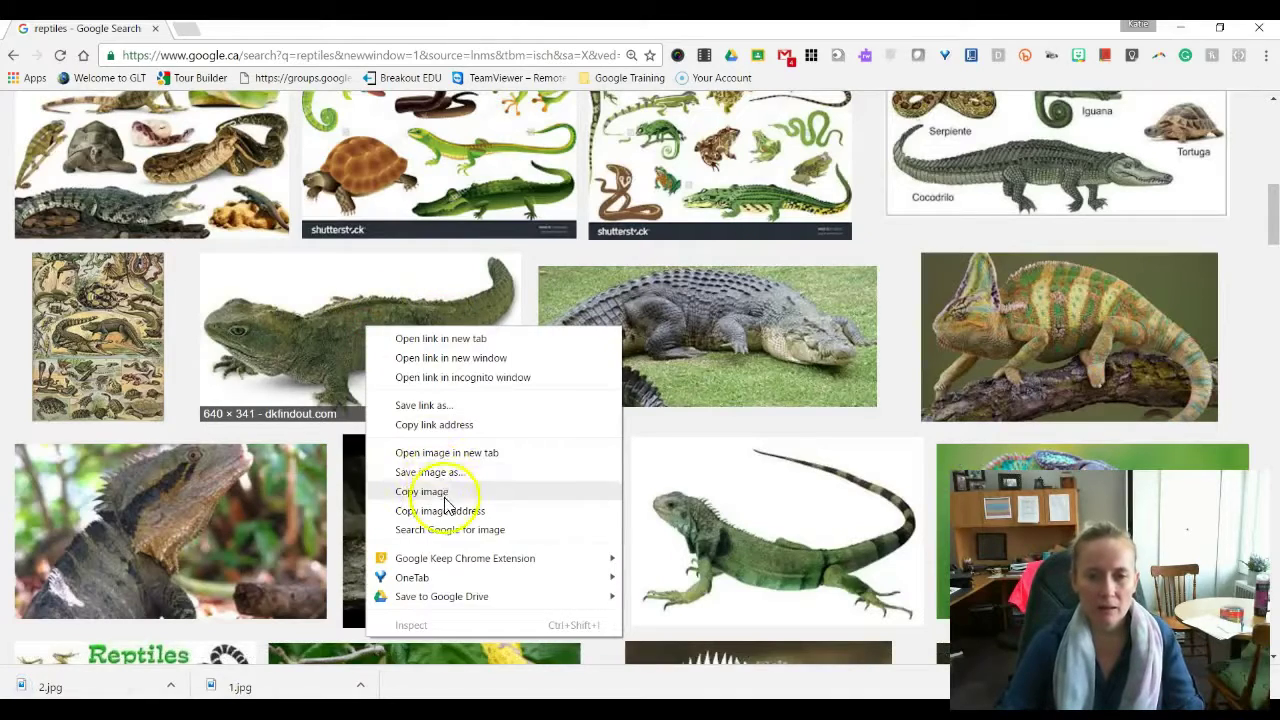
click(430, 472)
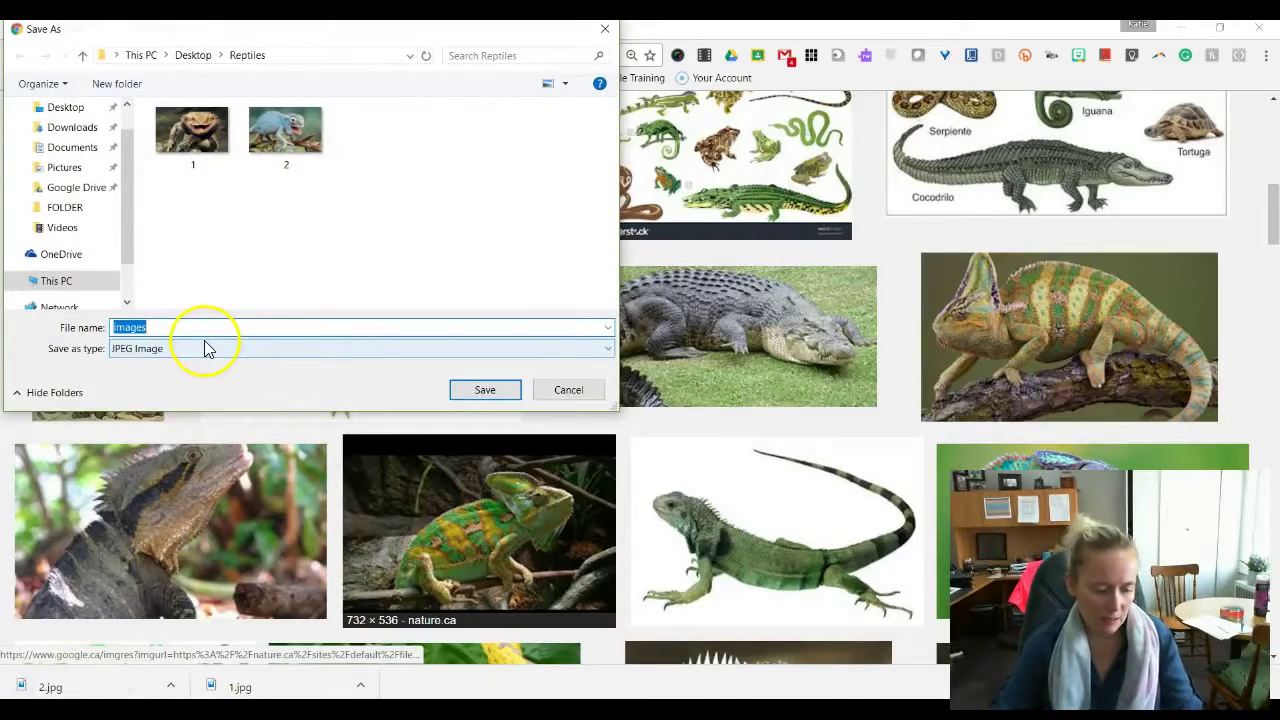
text(3)
click(485, 390)
- Save the crocodile image as 4.jpg and the branch chameleon as 5.jpg
right_click(783, 344)
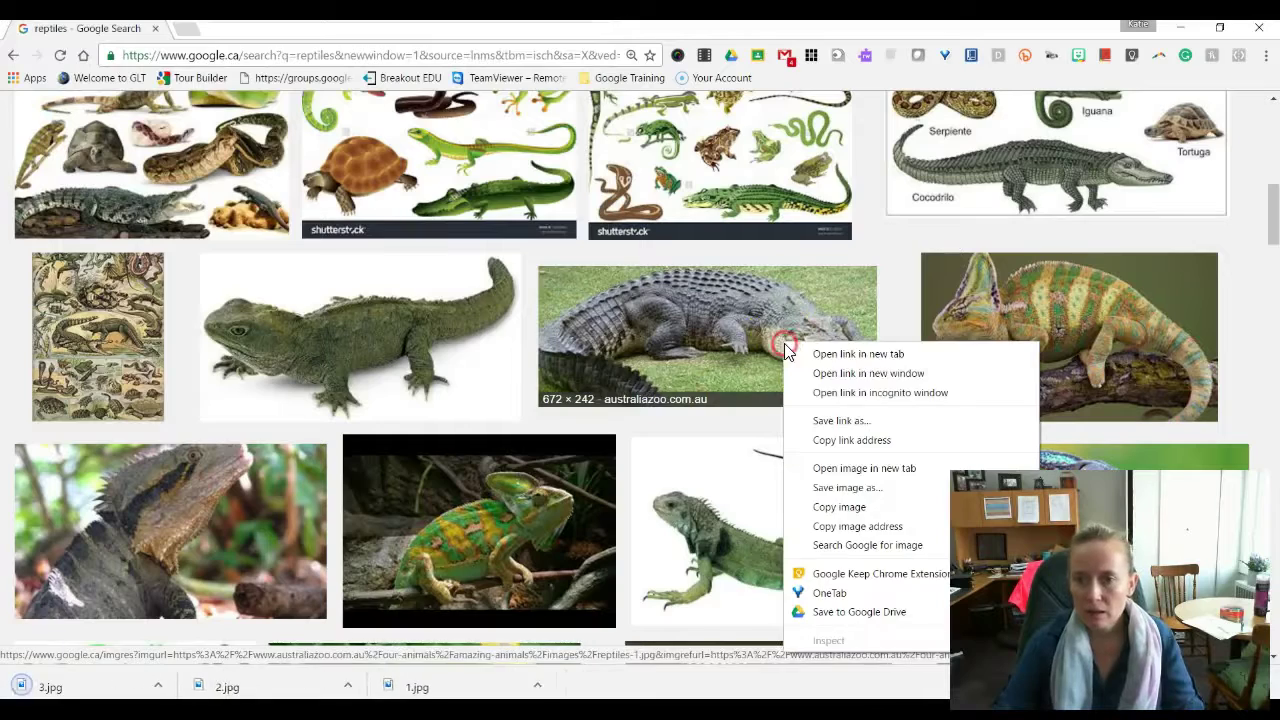
click(853, 490)
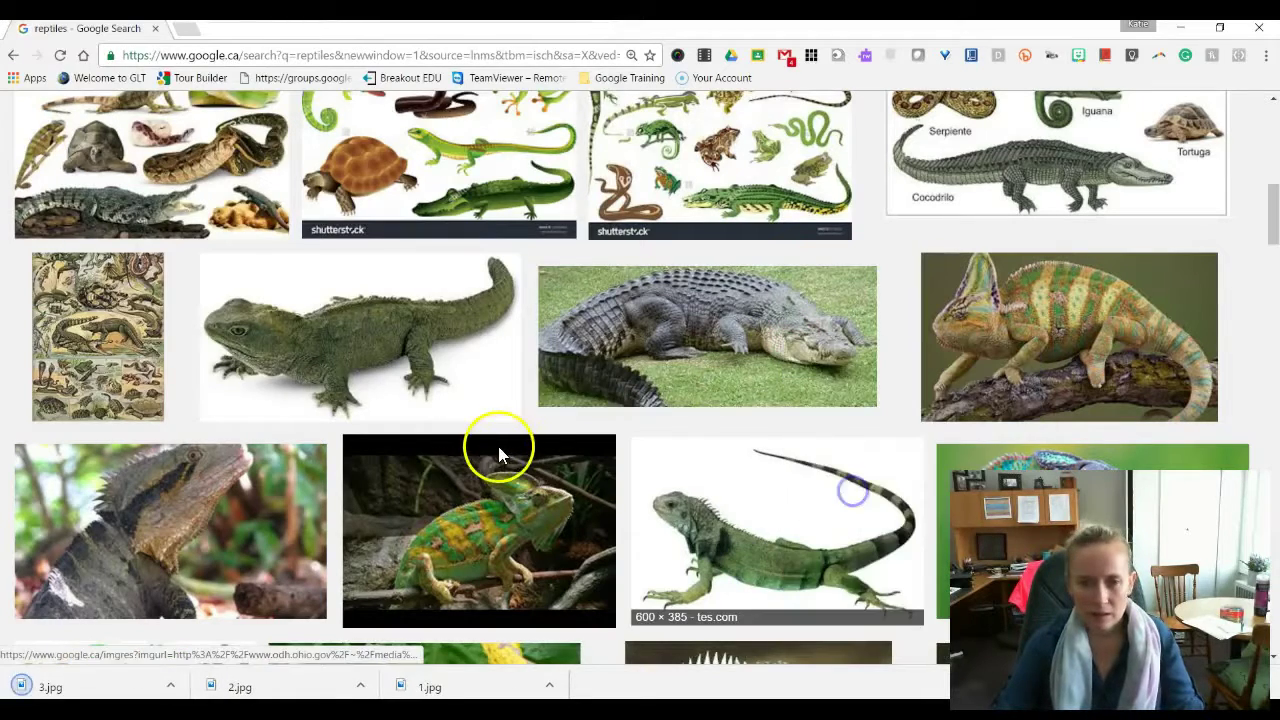
text(4)
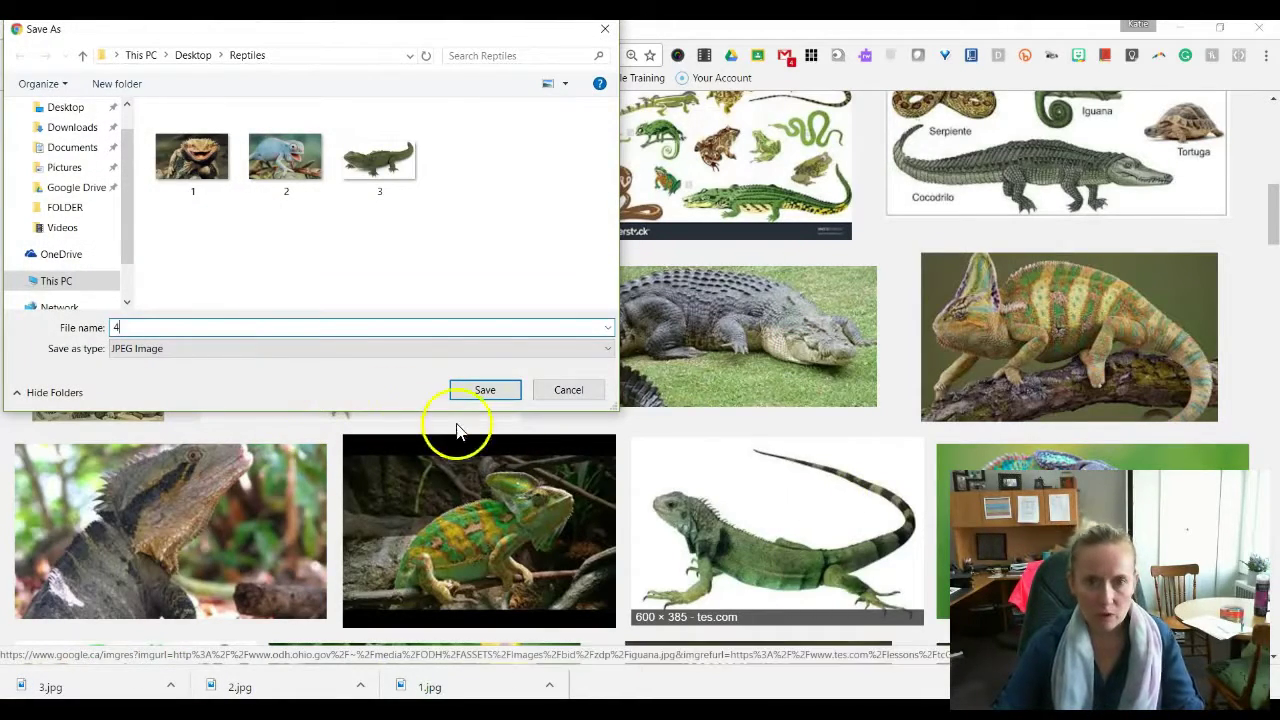
click(488, 390)
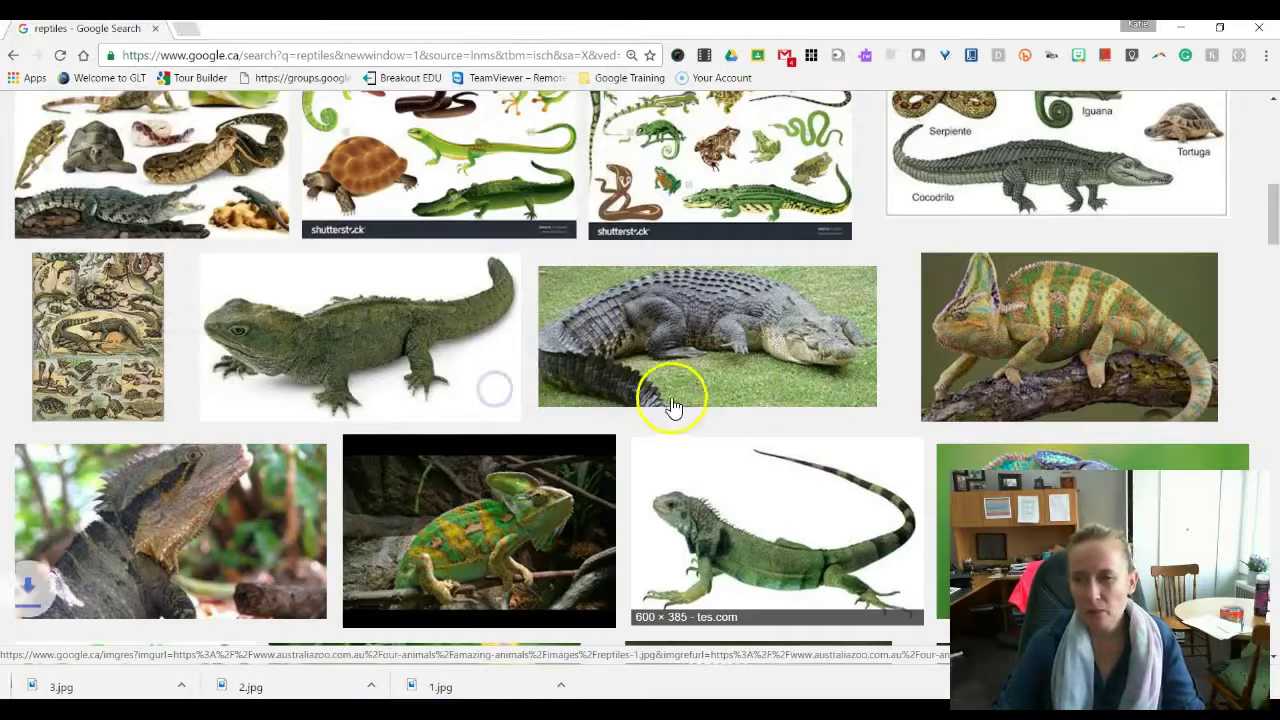
right_click(1025, 353)
click(1090, 500)
text(5)
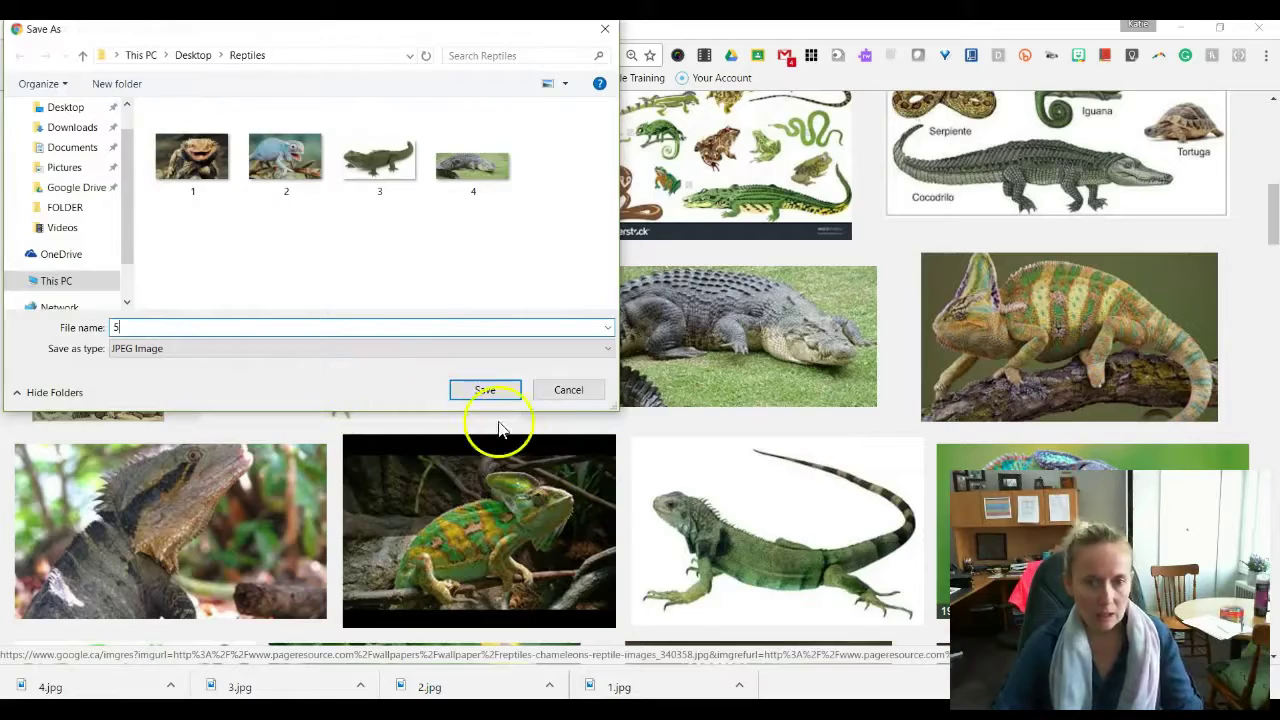
click(488, 392)
- Save a sixth reptile image as 6.jpg, then bring up options for the small lizard
scroll(720, 505, down, 3)
right_click(480, 422)
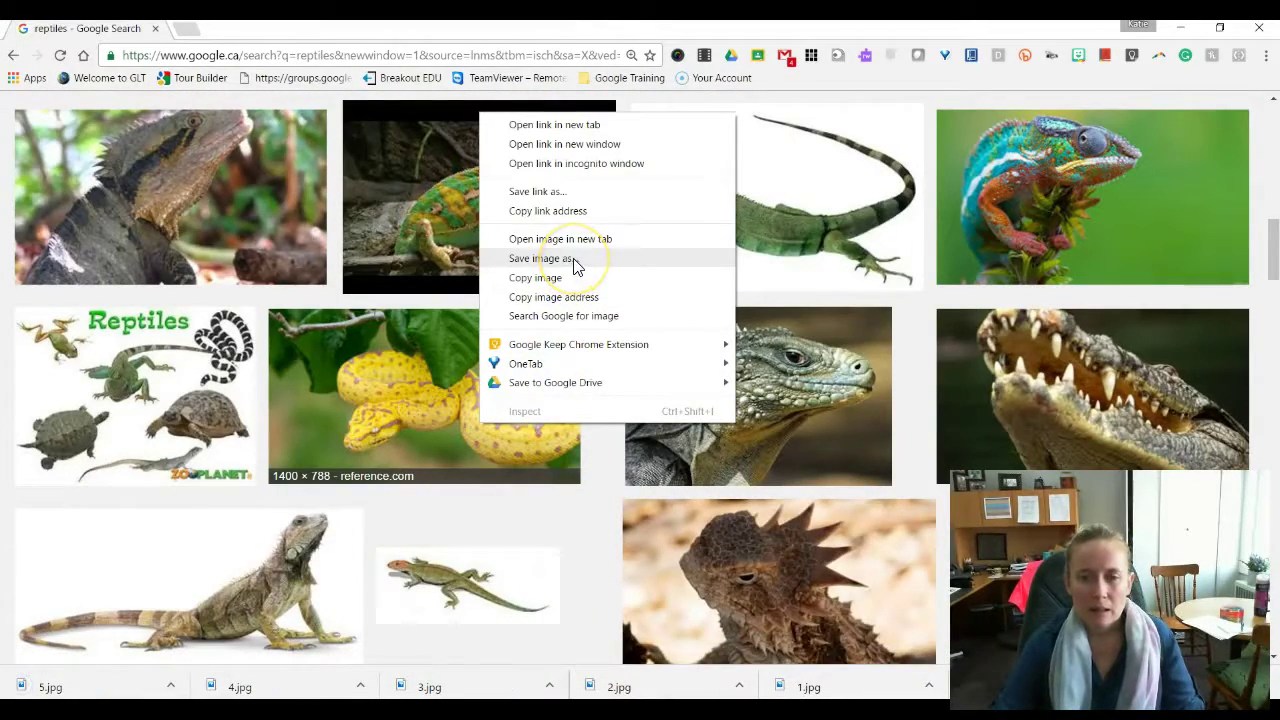
click(541, 258)
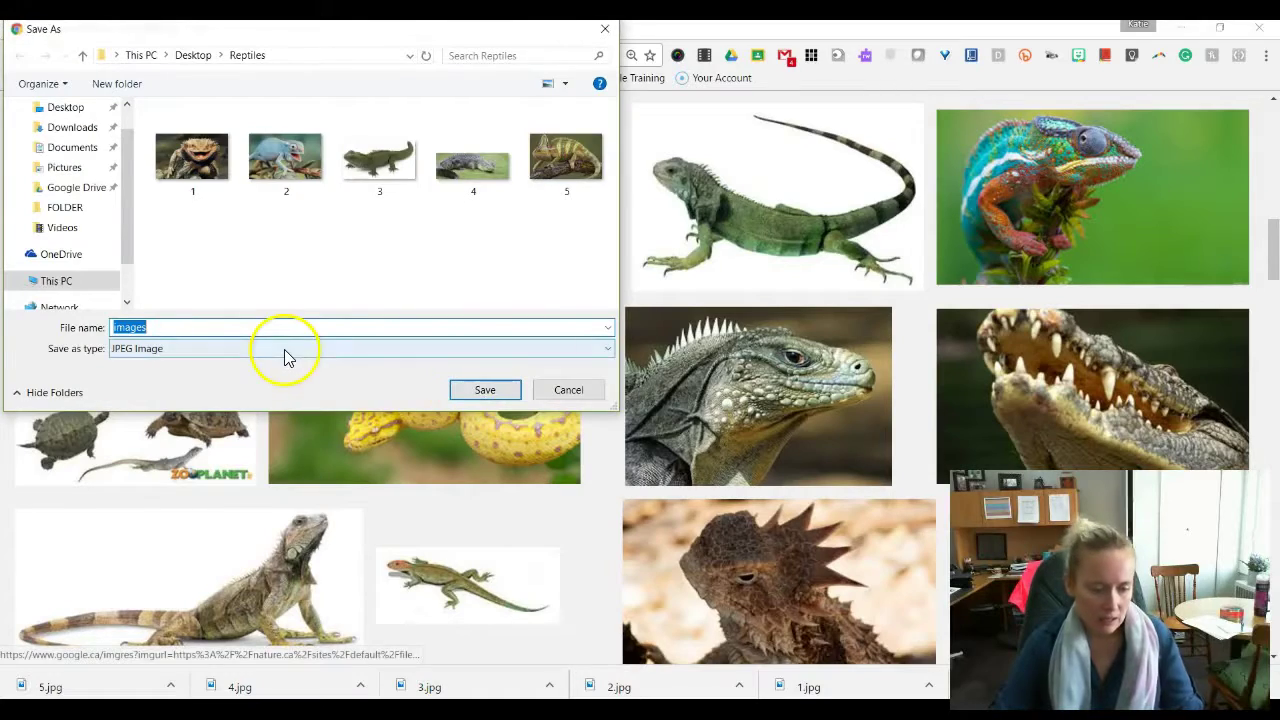
text(6)
click(485, 389)
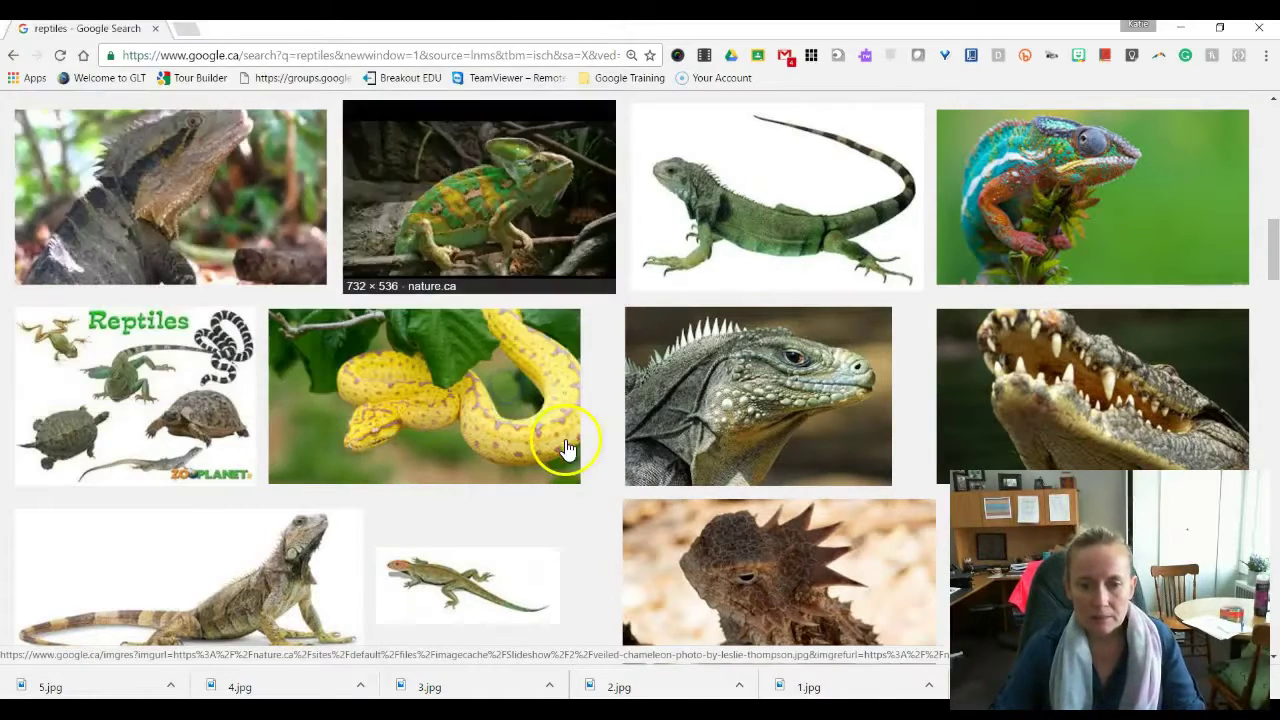
scroll(470, 445, down, 3)
right_click(448, 412)
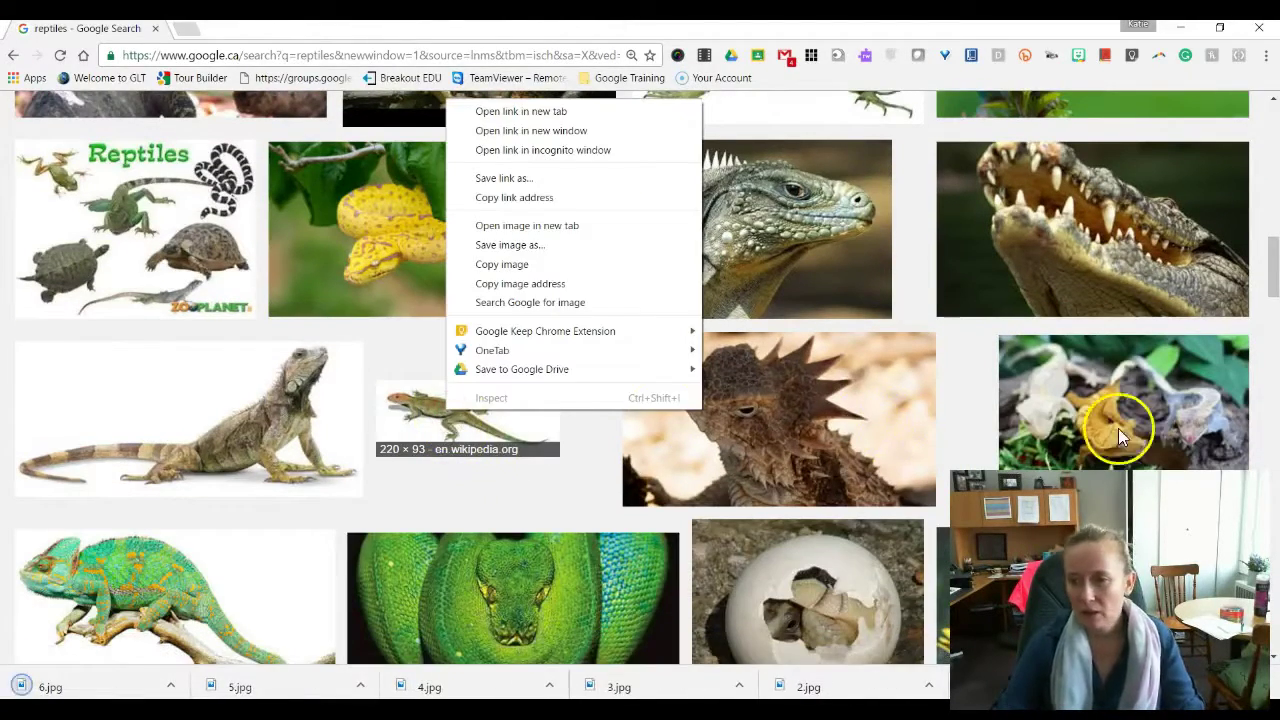
- Filter the reptile image results to Clip art using the search tools' Type filter
scroll(1000, 455, down, 4)
scroll(880, 522, up, 10)
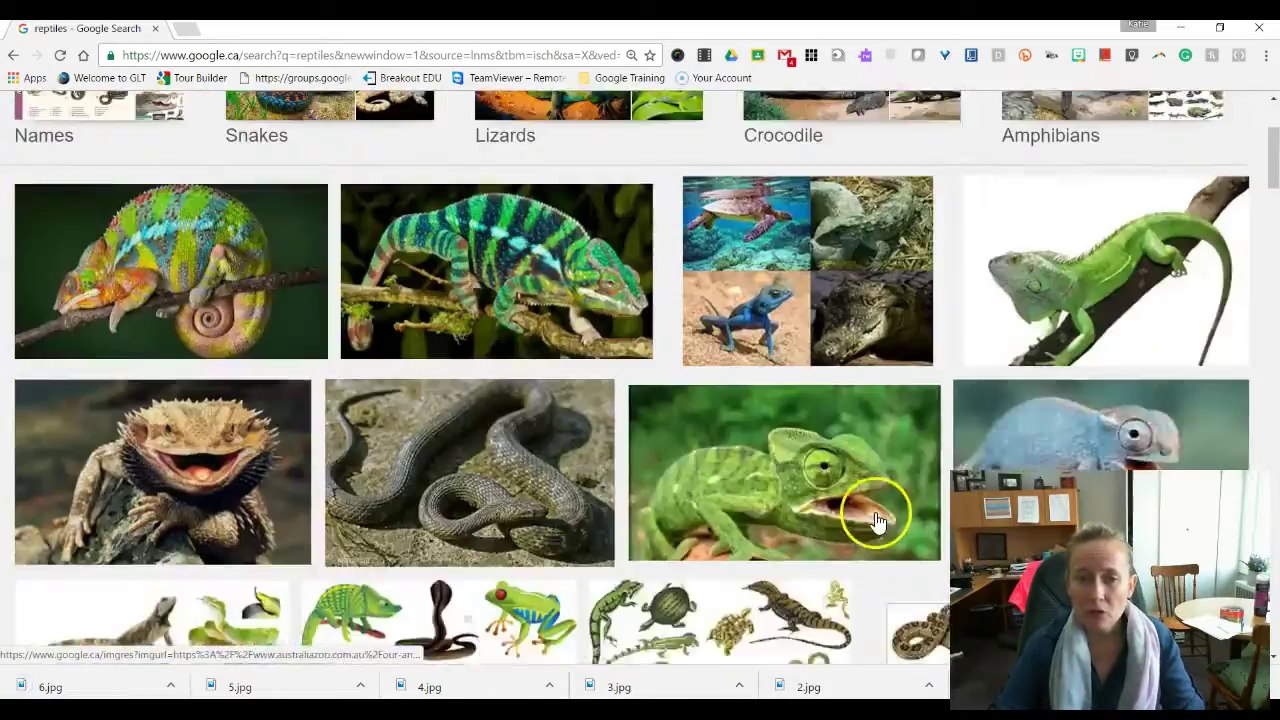
scroll(875, 520, up, 3)
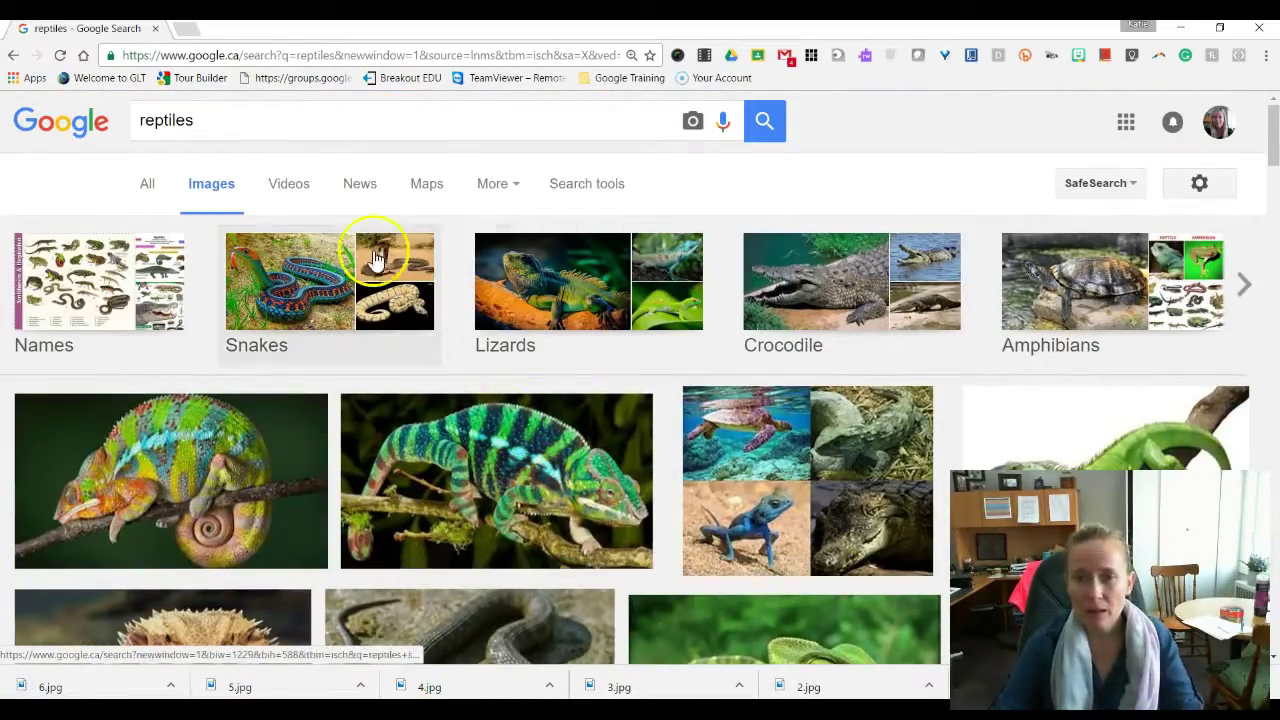
click(520, 190)
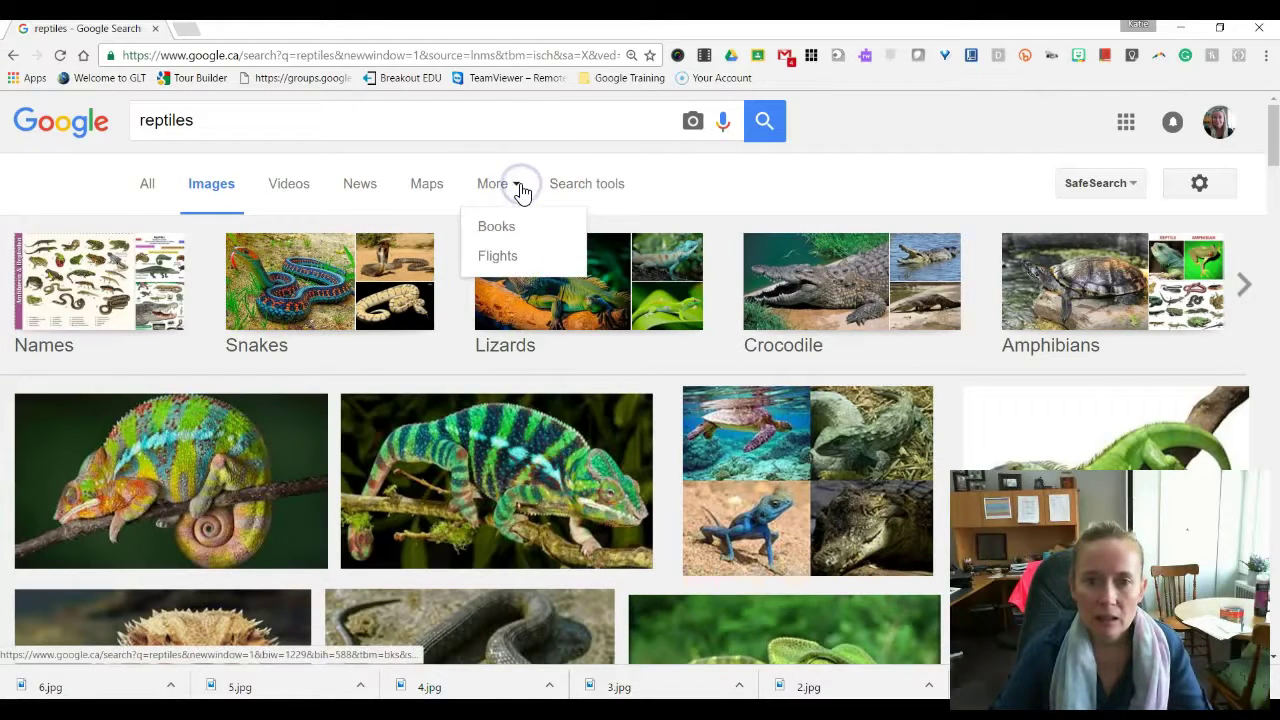
click(521, 189)
click(586, 188)
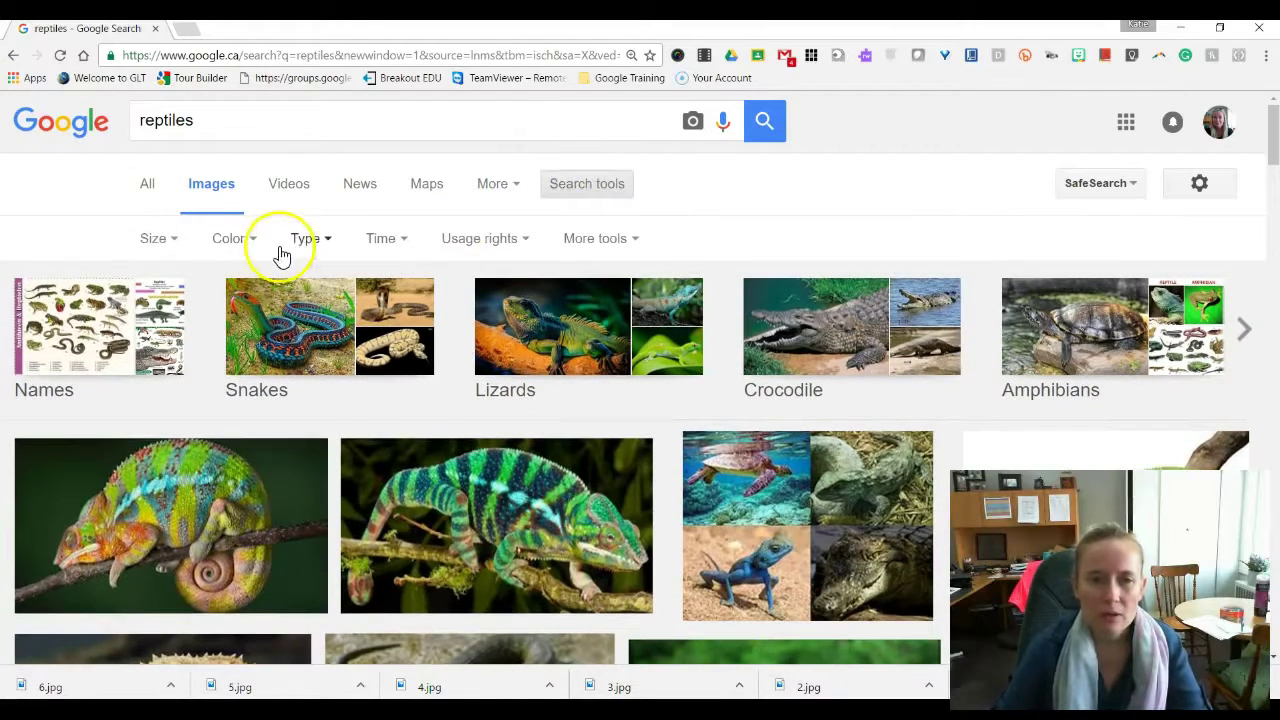
click(323, 240)
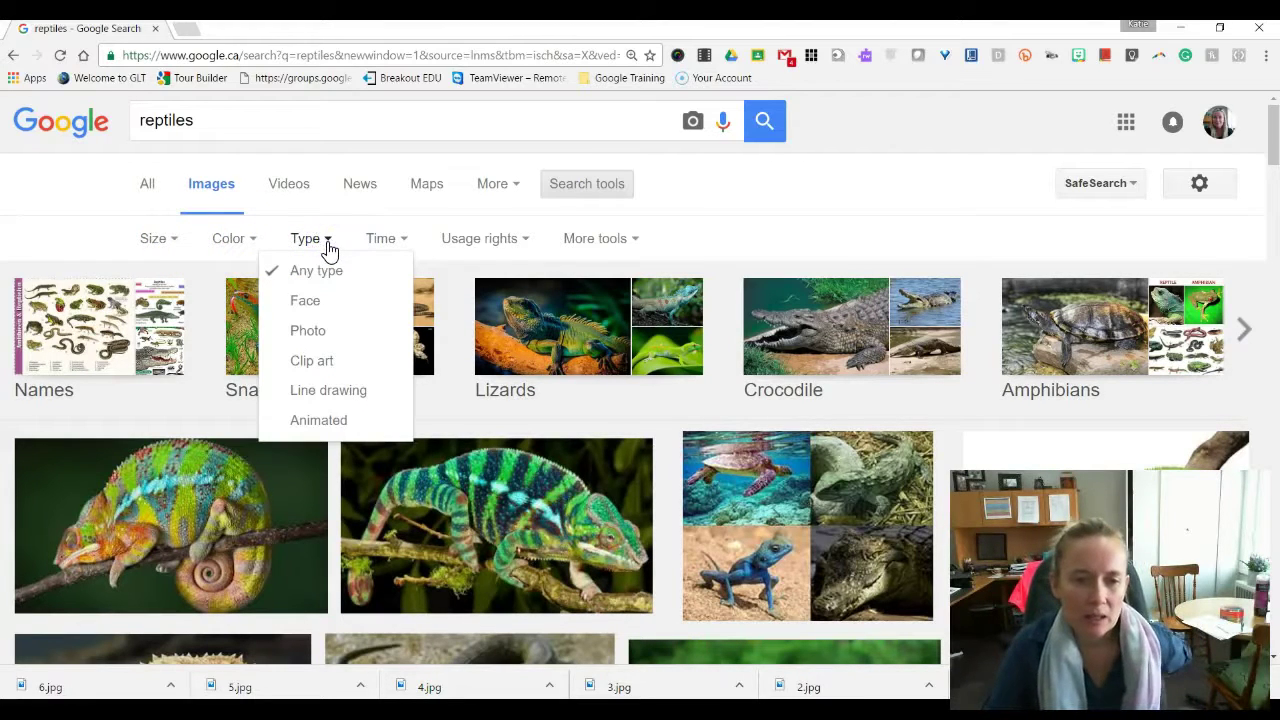
click(310, 358)
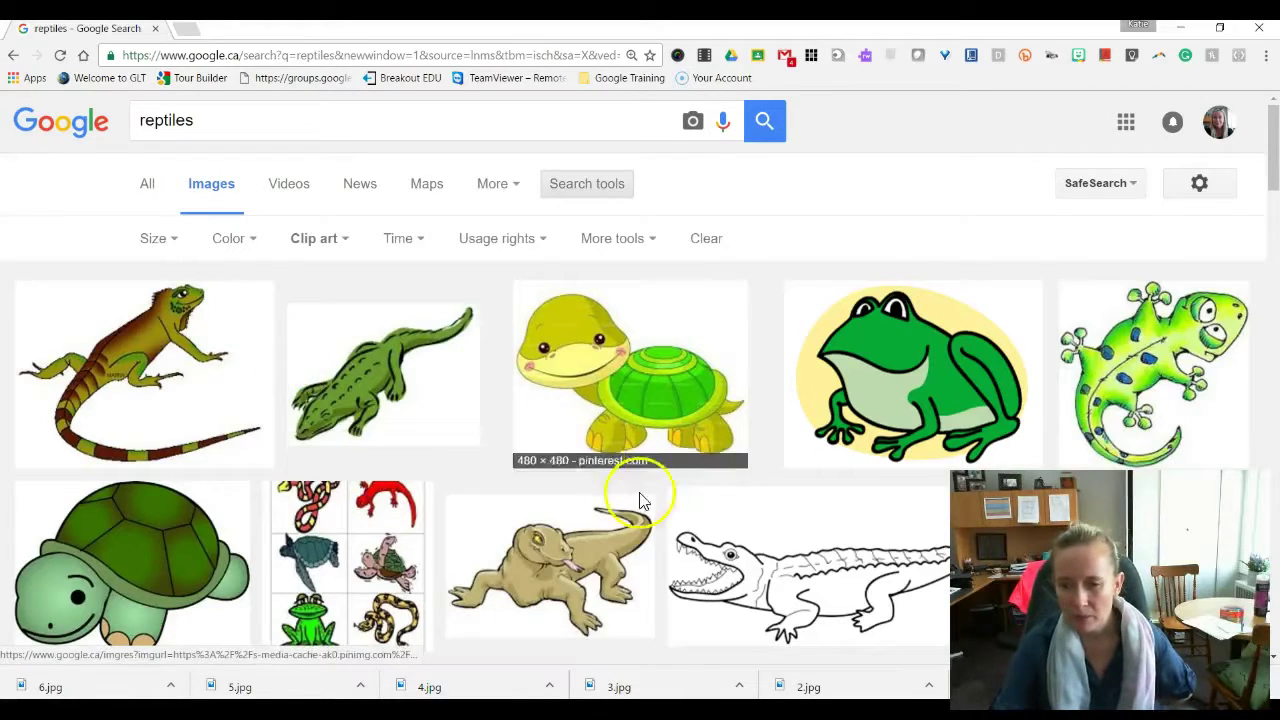
- Save the green gecko drawing as 7 in the Desktop Reptiles folder
scroll(509, 522, down, 3)
right_click(308, 388)
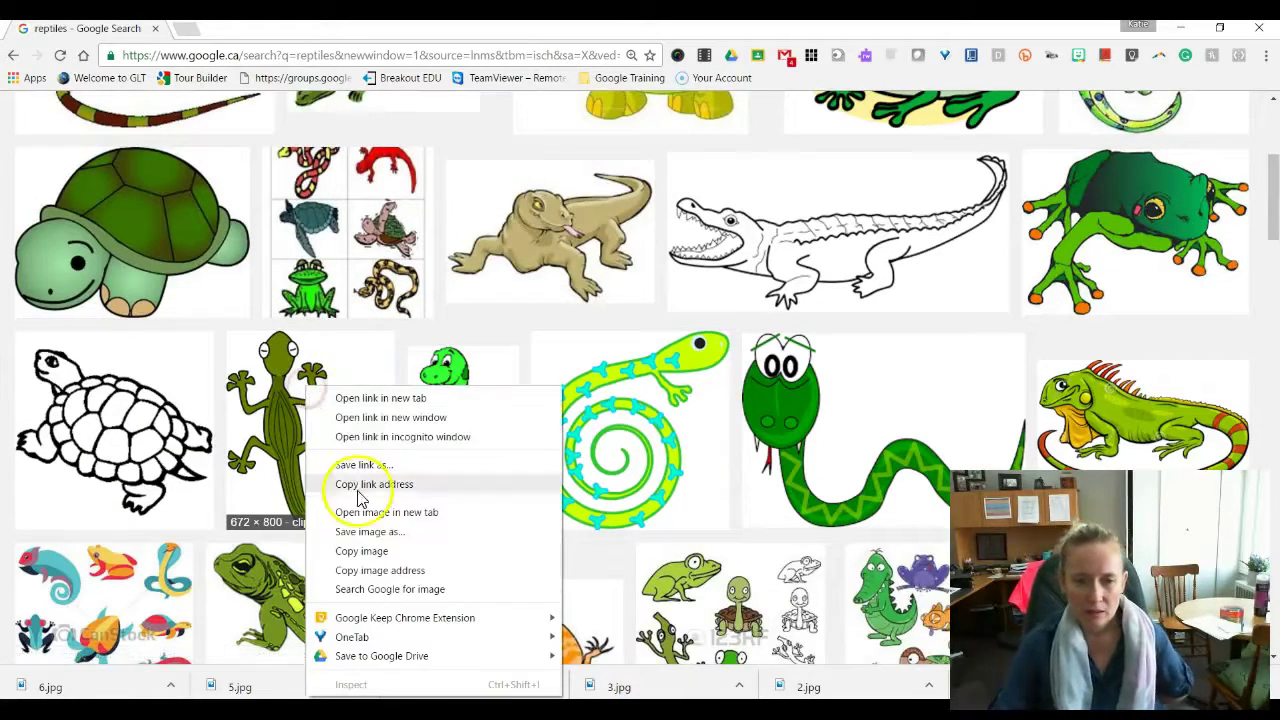
click(370, 531)
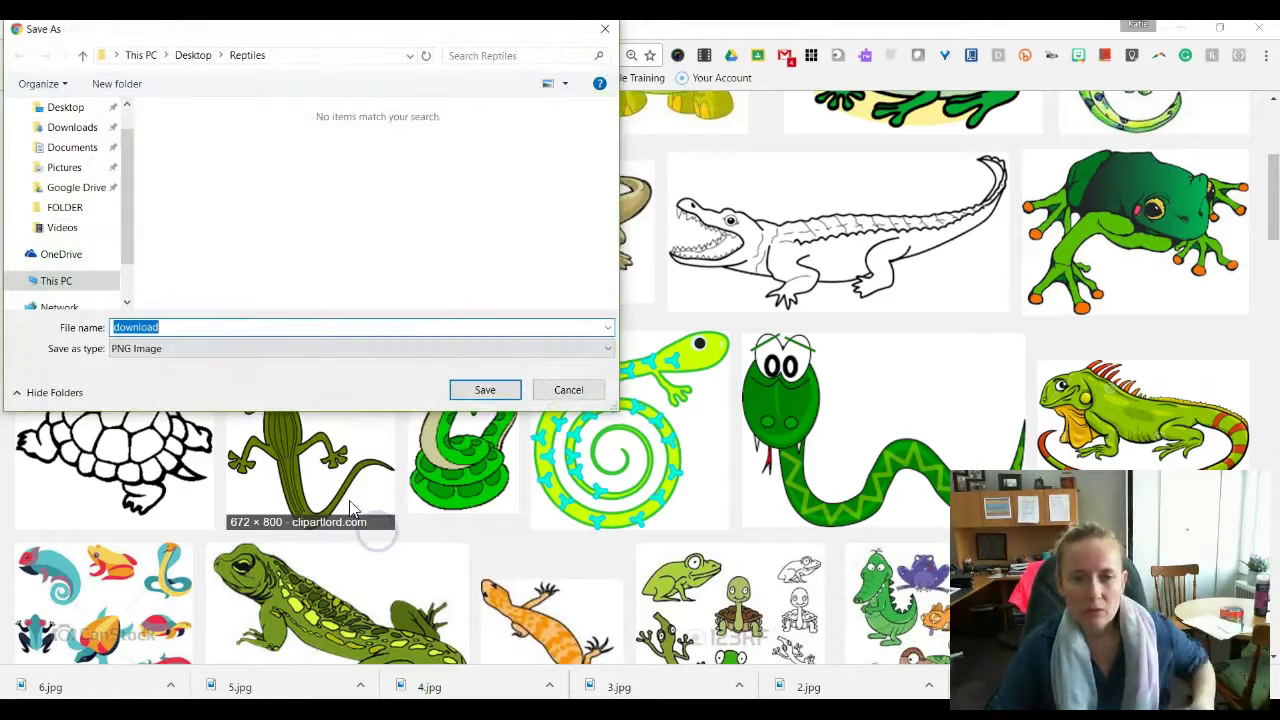
drag(131, 163, 133, 130)
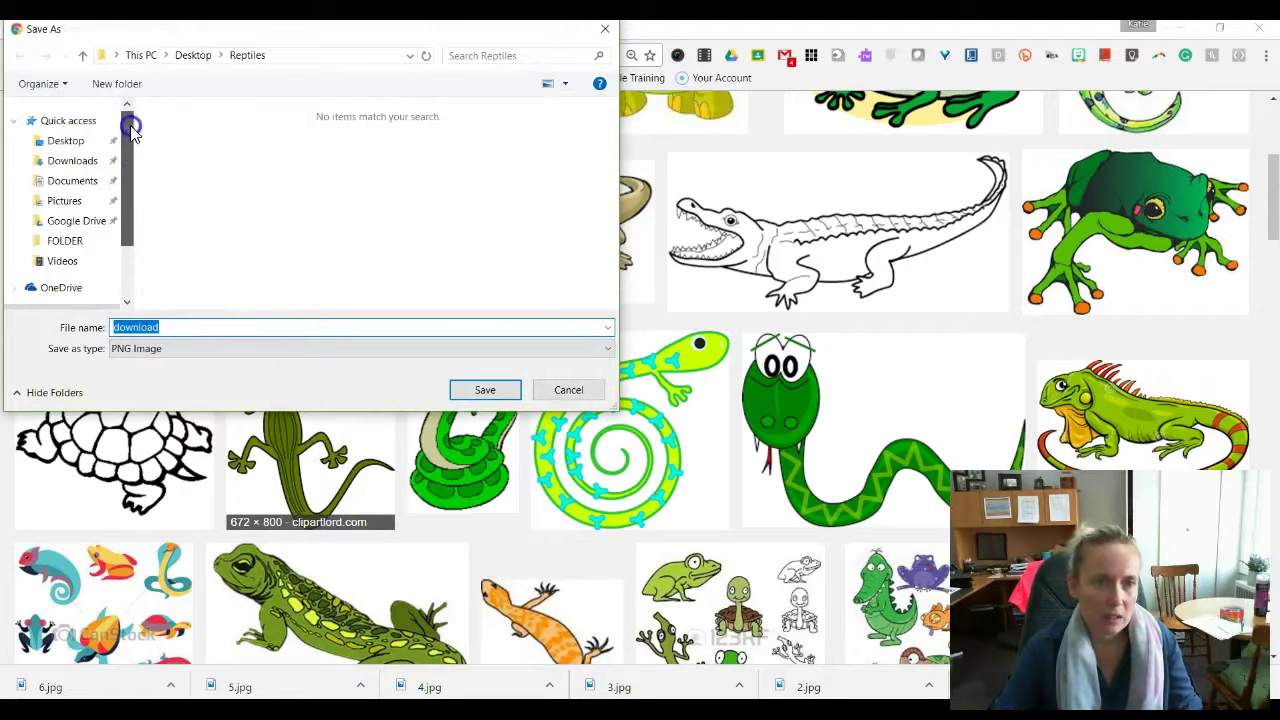
click(64, 140)
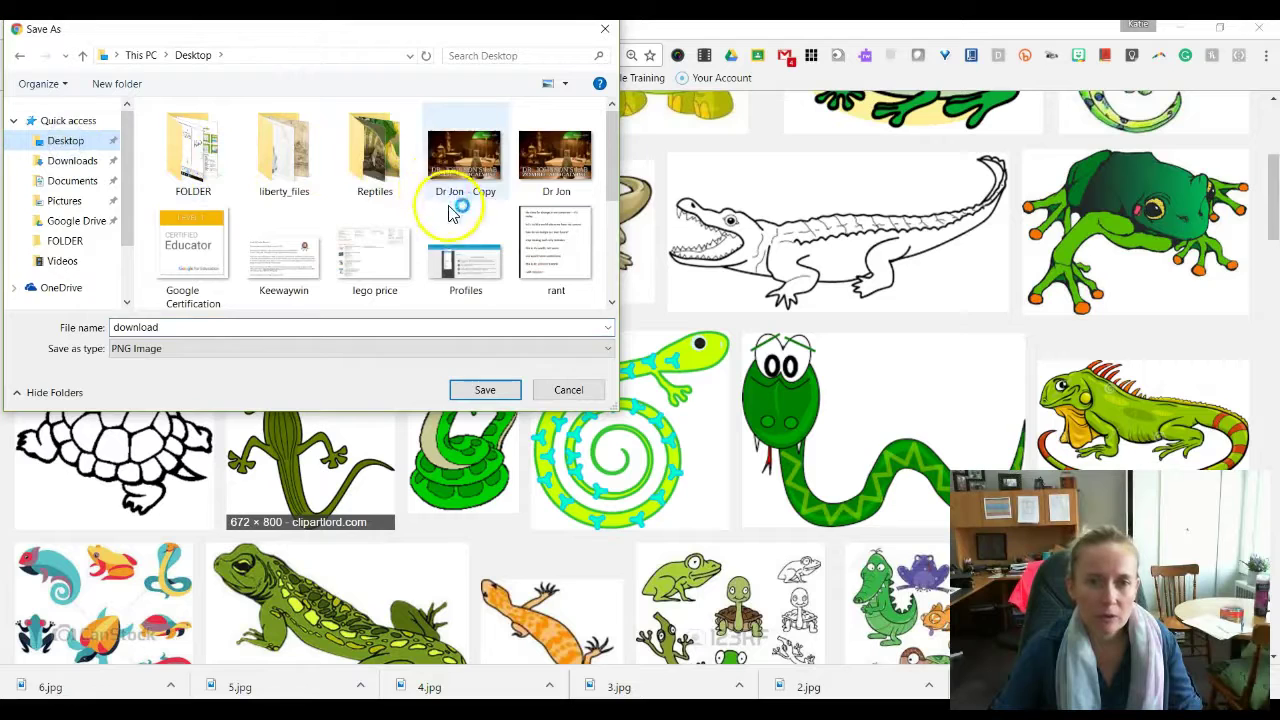
double_click(375, 155)
double_click(217, 323)
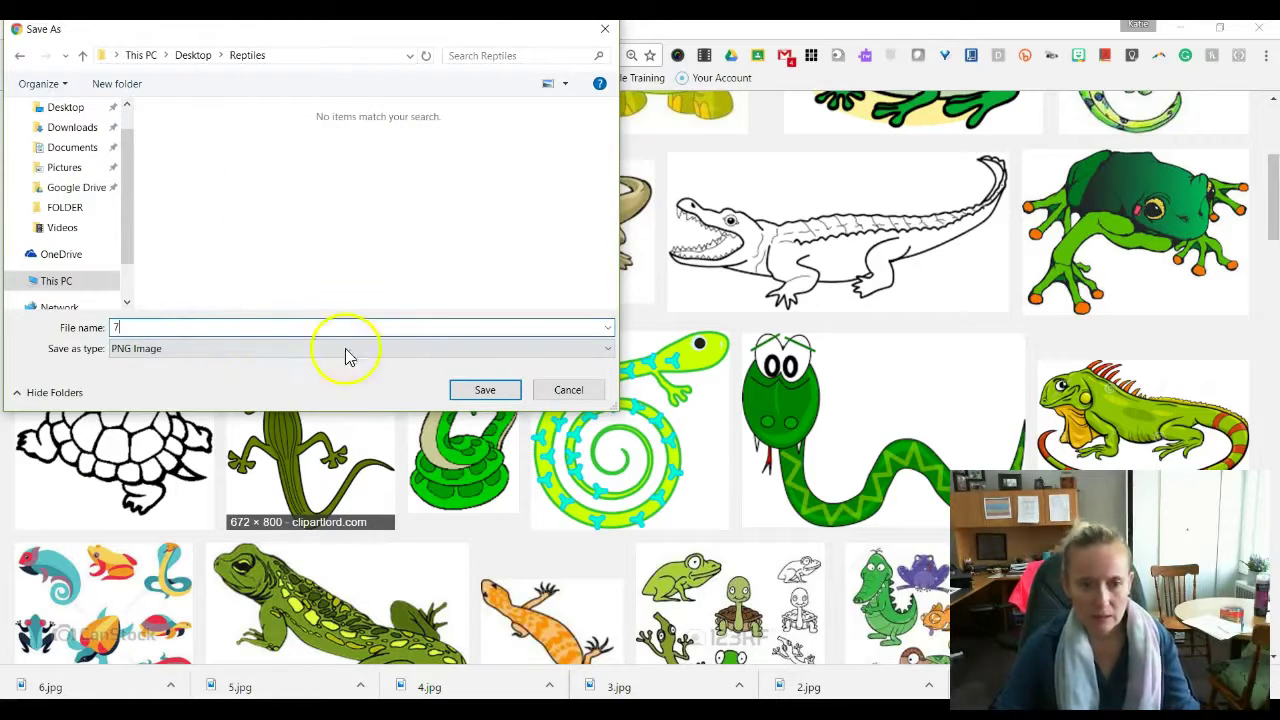
click(485, 389)
- Minimize Chrome, open a new blank SMART Notebook file and show the Gallery
click(1181, 27)
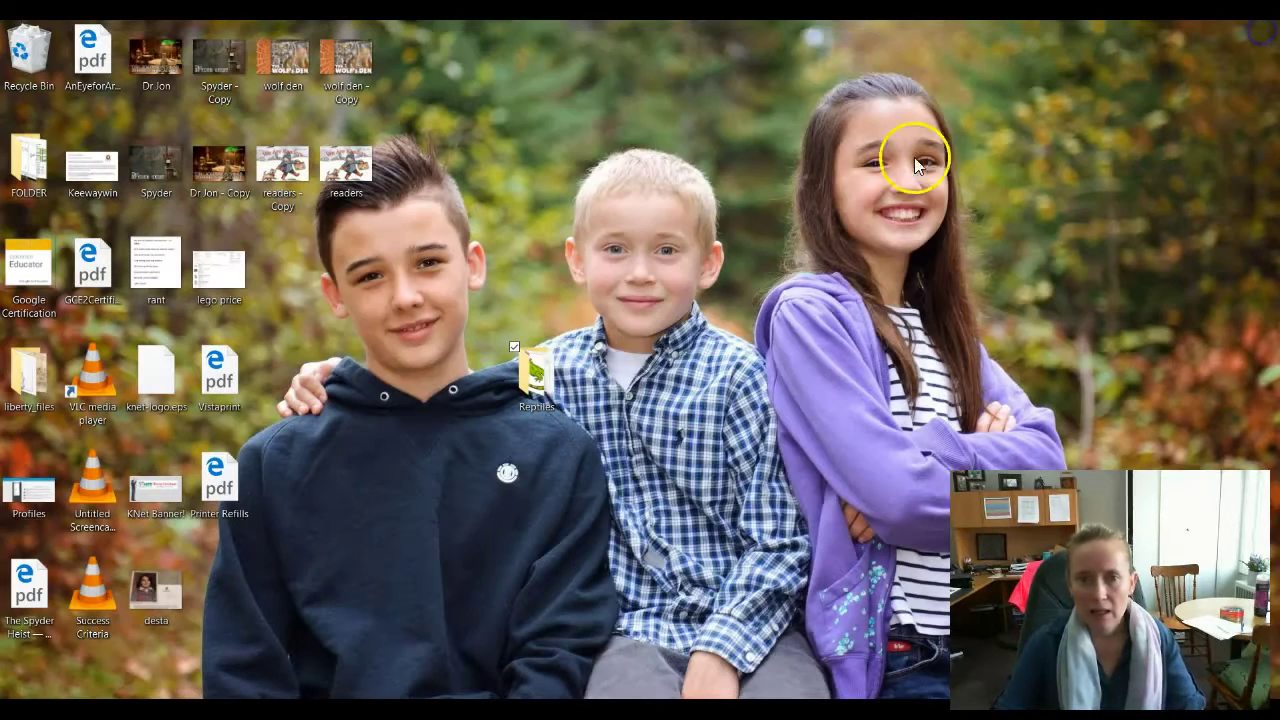
click(582, 695)
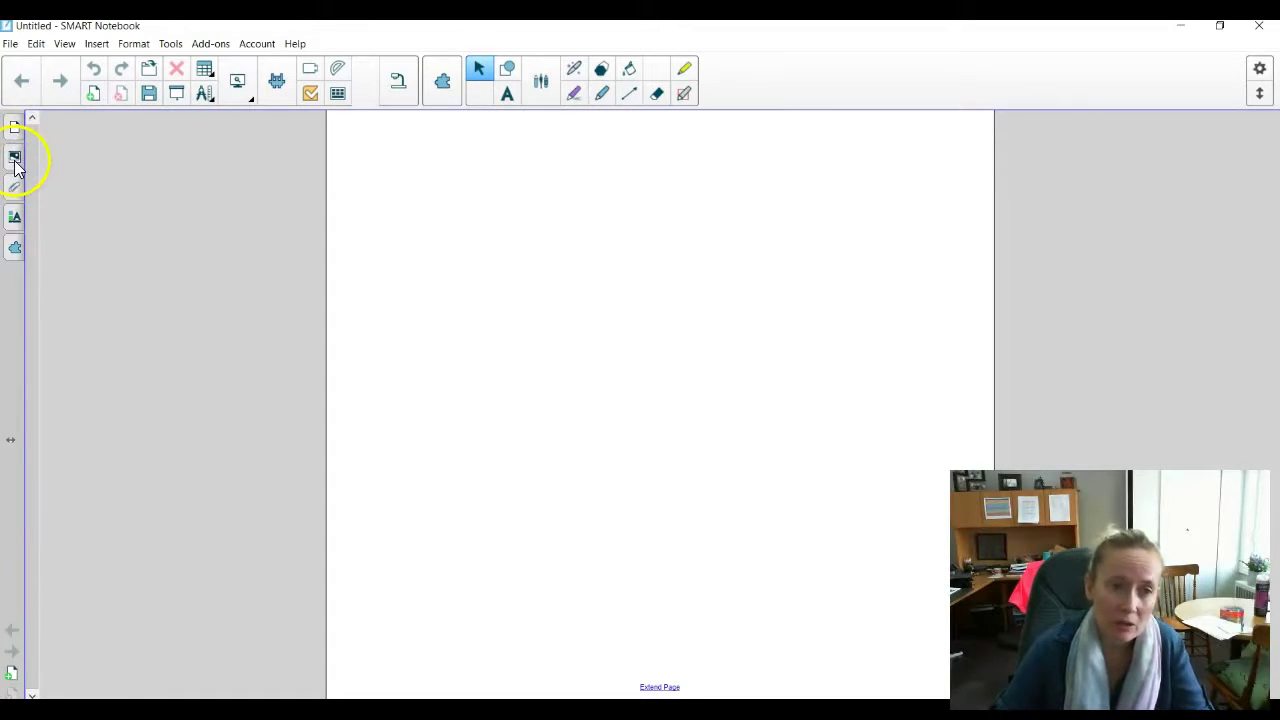
click(15, 162)
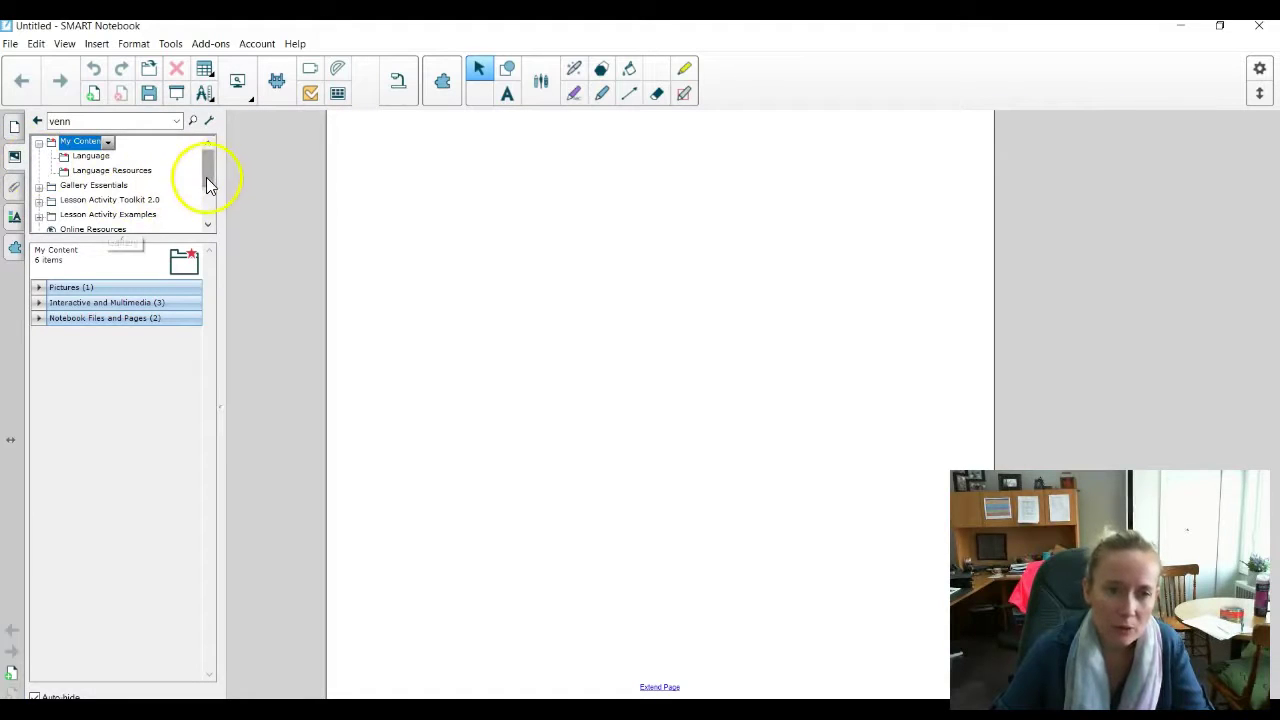
- Add a new gallery folder named REPTILES under My Content
double_click(104, 145)
right_click(106, 142)
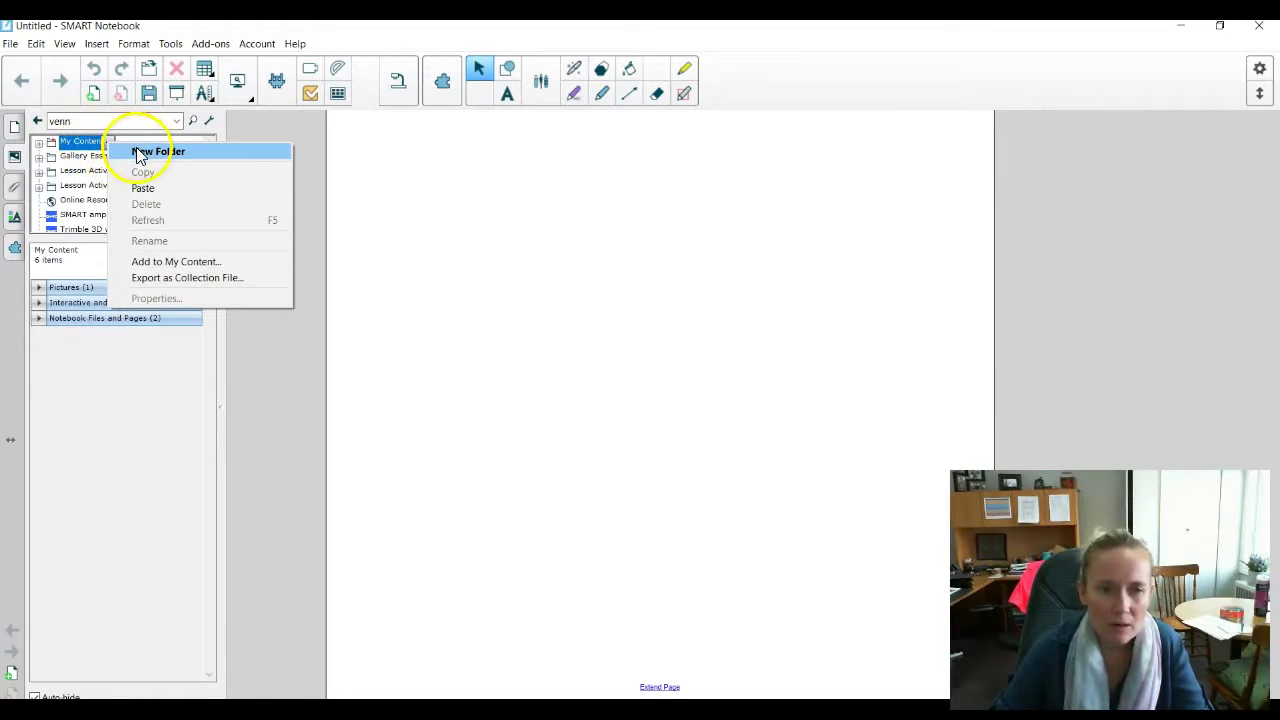
click(150, 151)
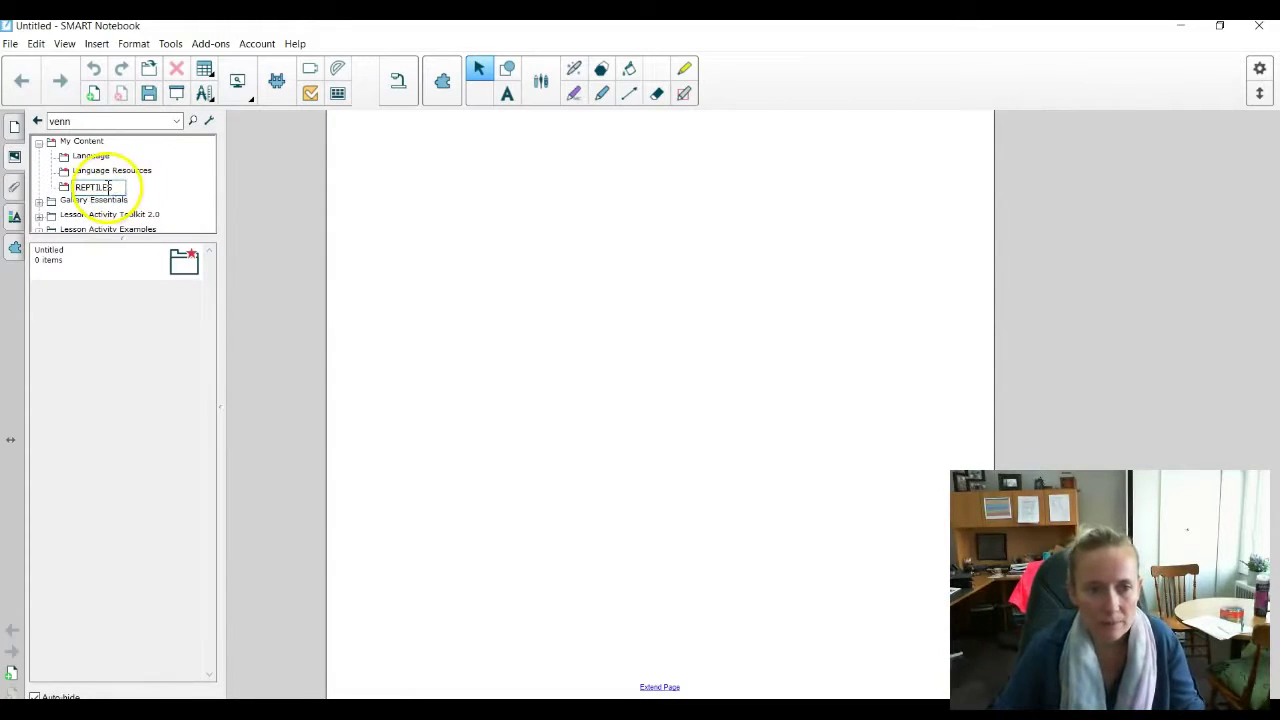
key(Return)
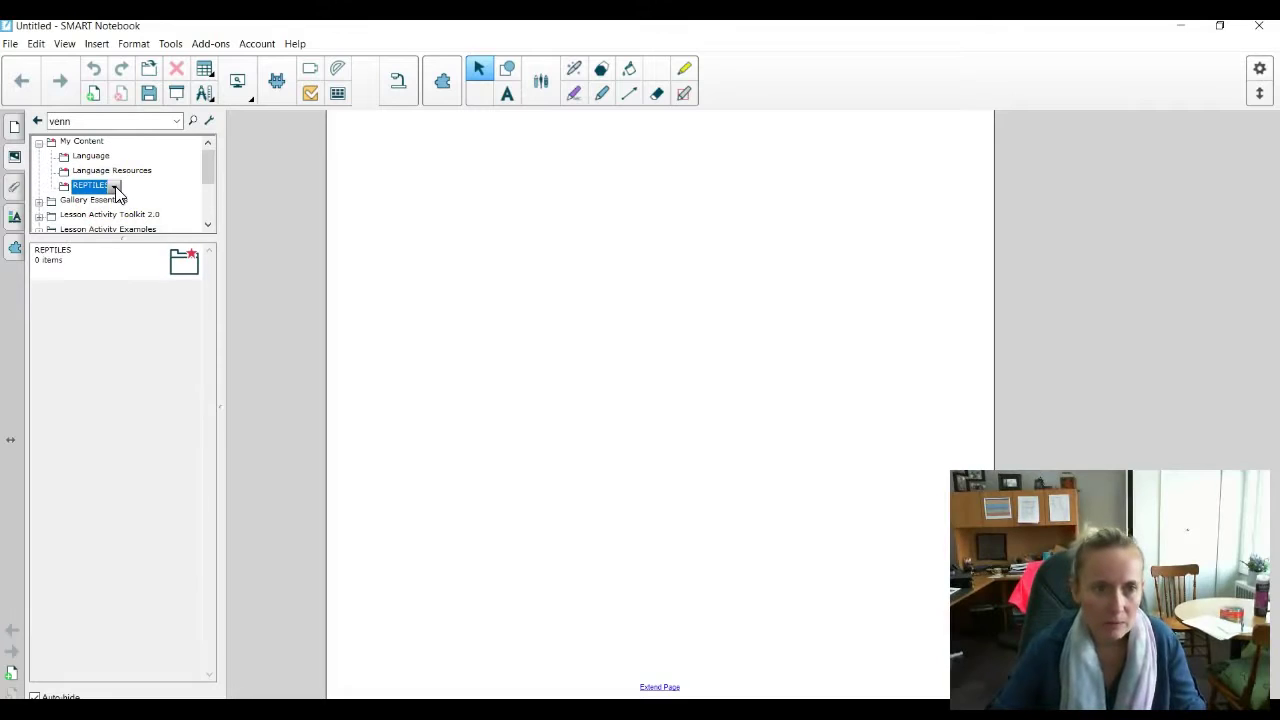
- Import all ten images from Desktop\Reptiles into the REPTILES gallery folder via Add to My Content
right_click(116, 194)
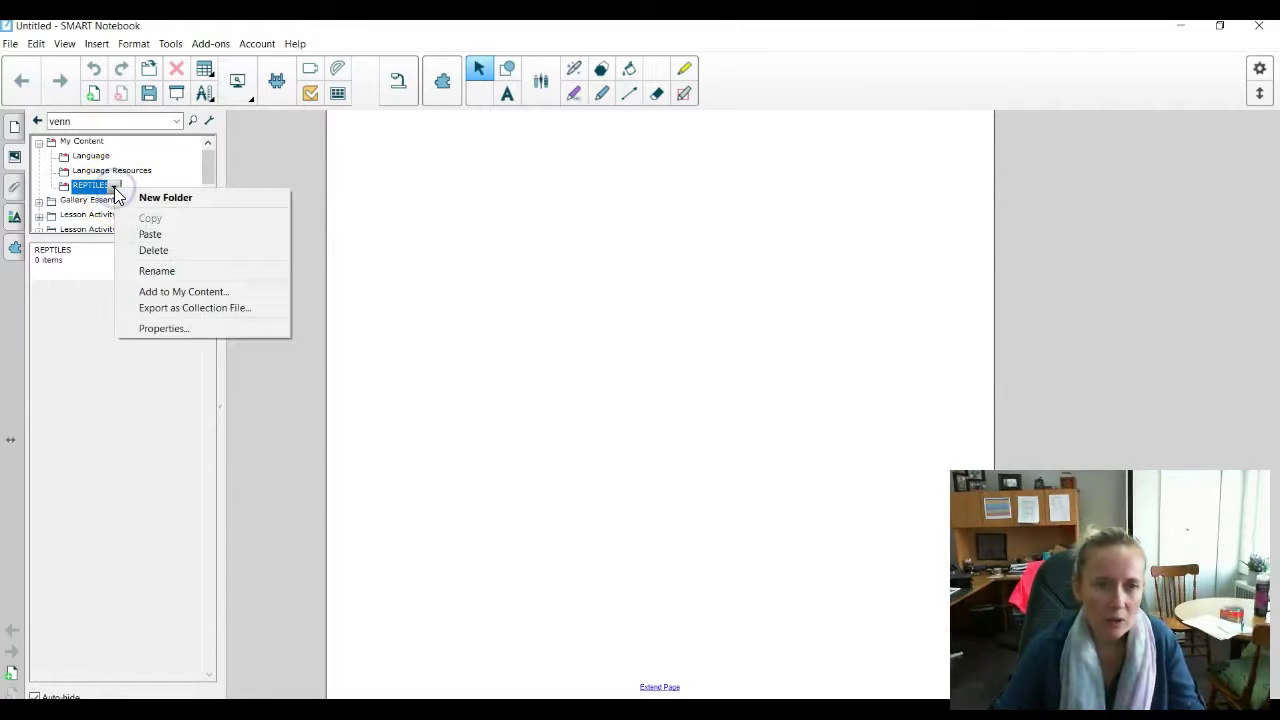
click(180, 291)
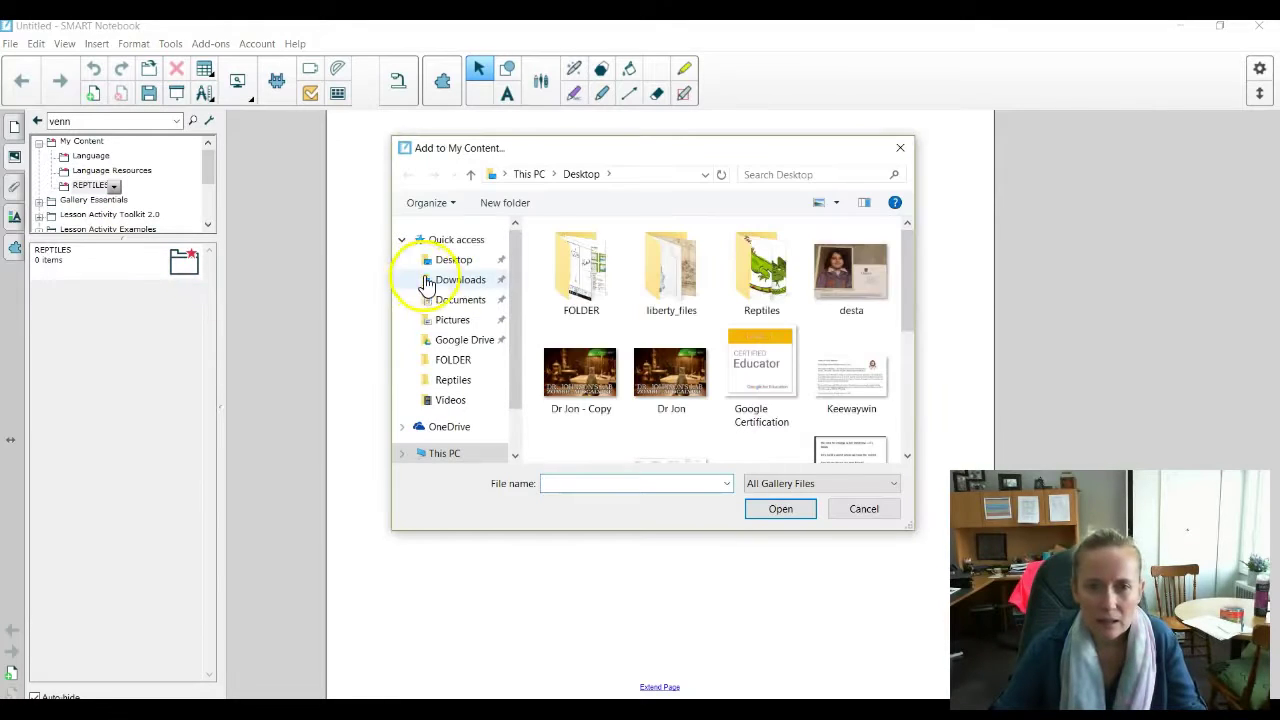
click(878, 510)
right_click(112, 187)
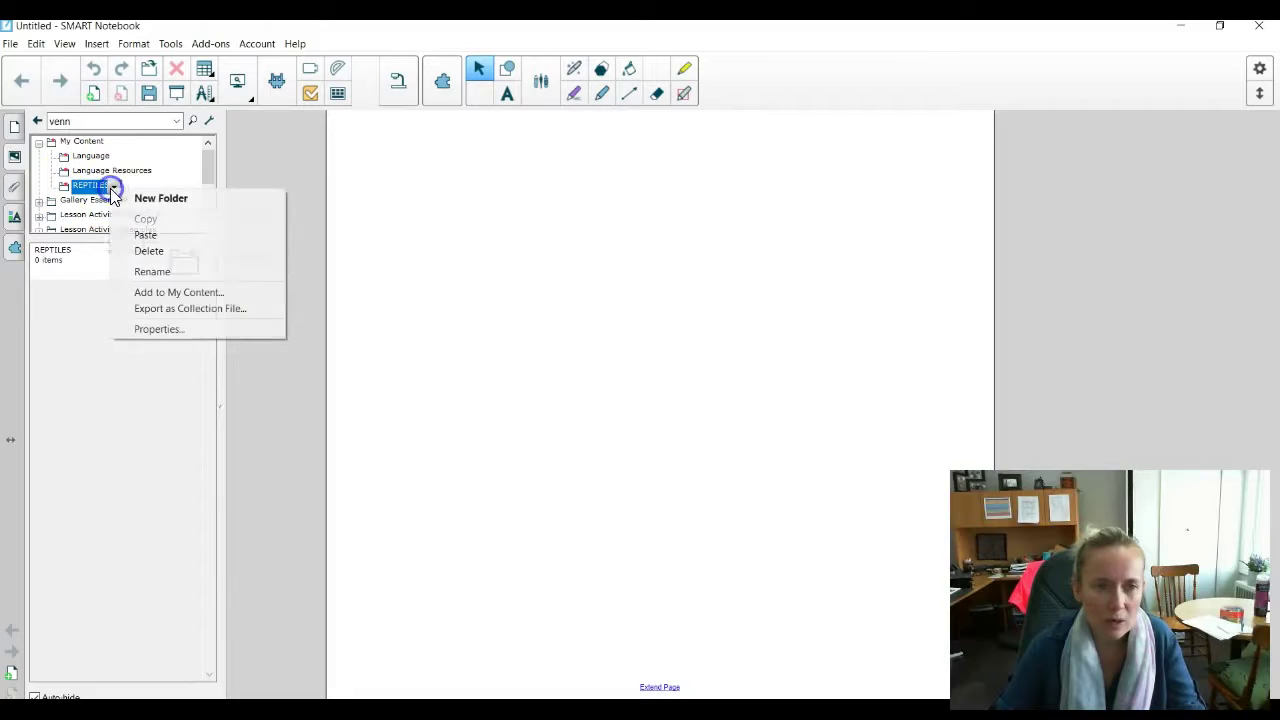
click(183, 293)
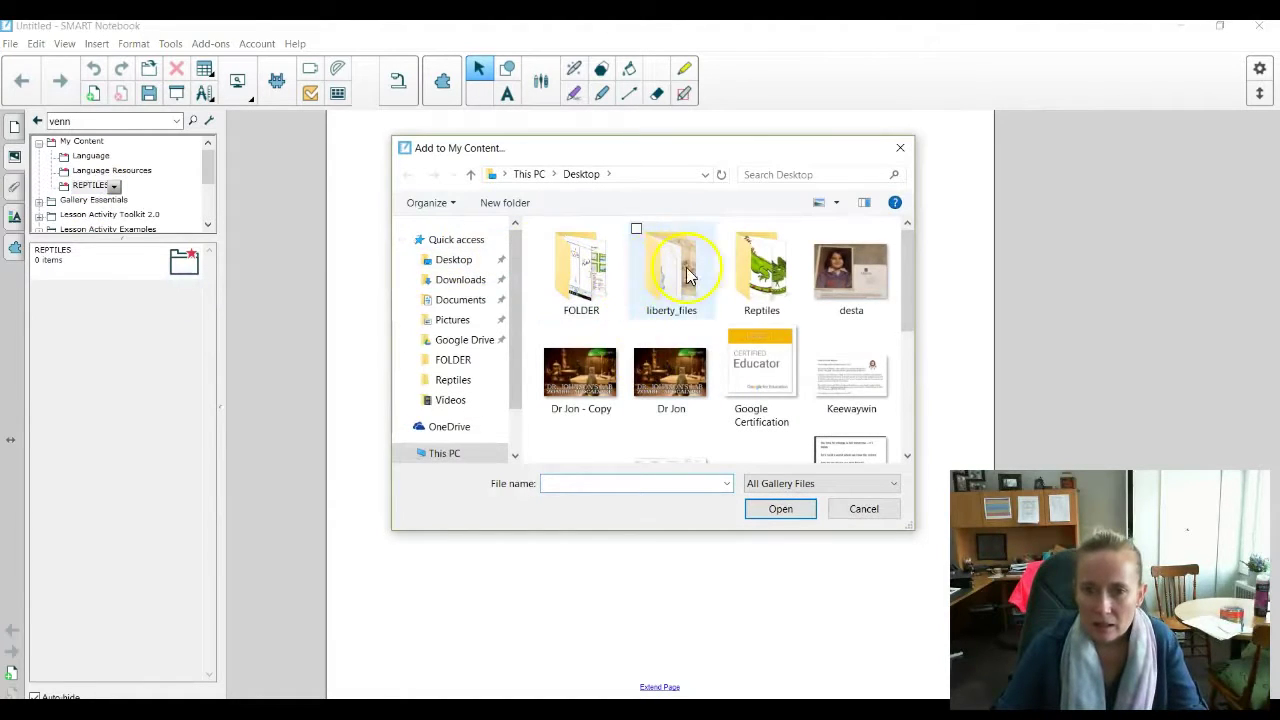
double_click(768, 266)
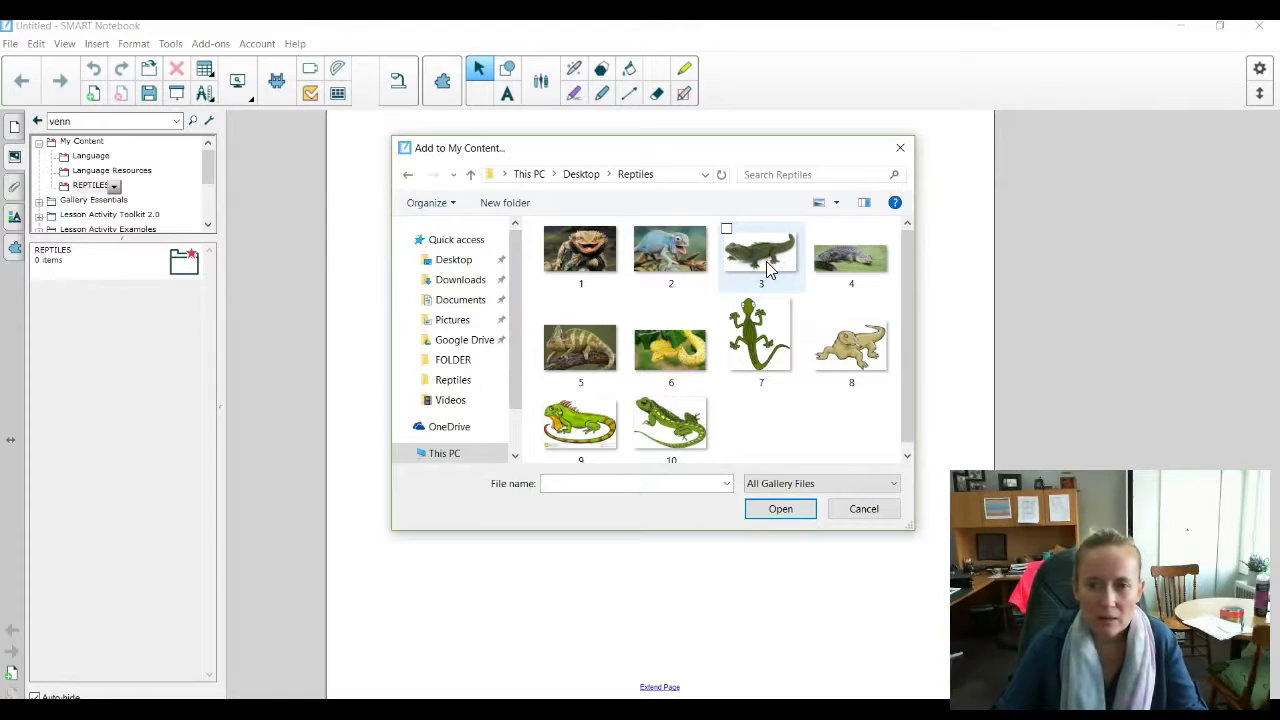
shift+click(660, 428)
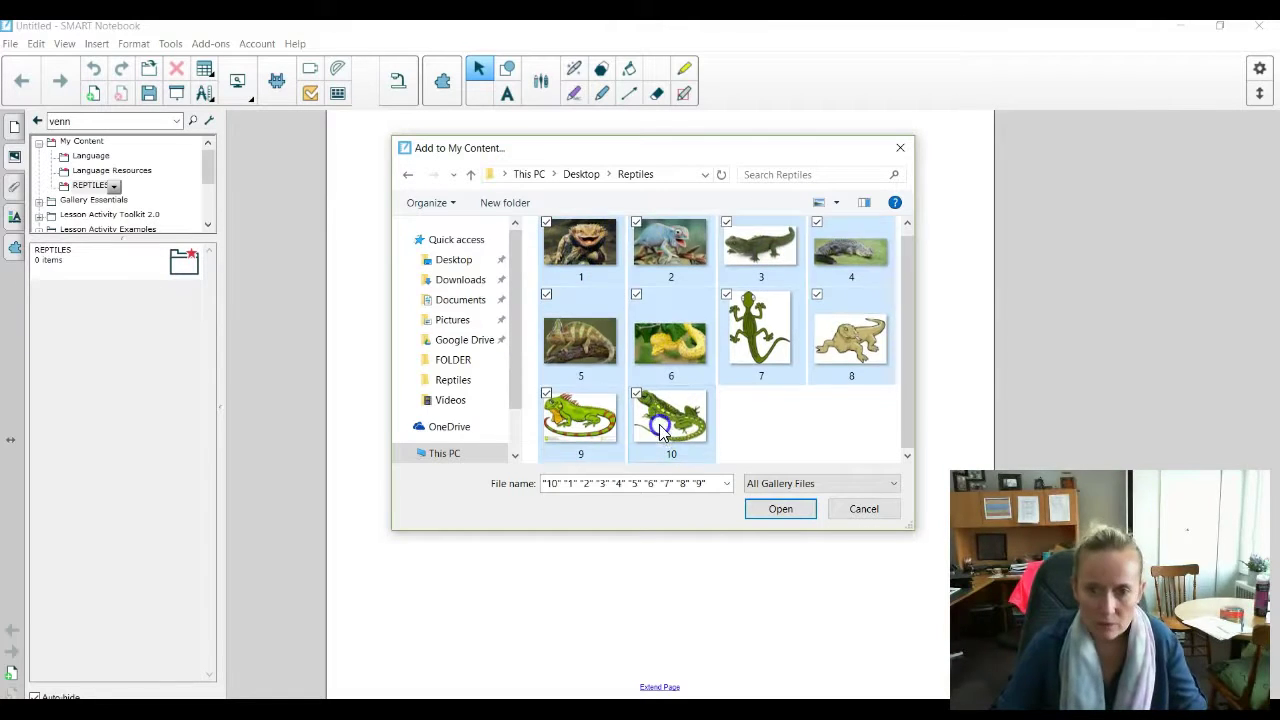
click(780, 508)
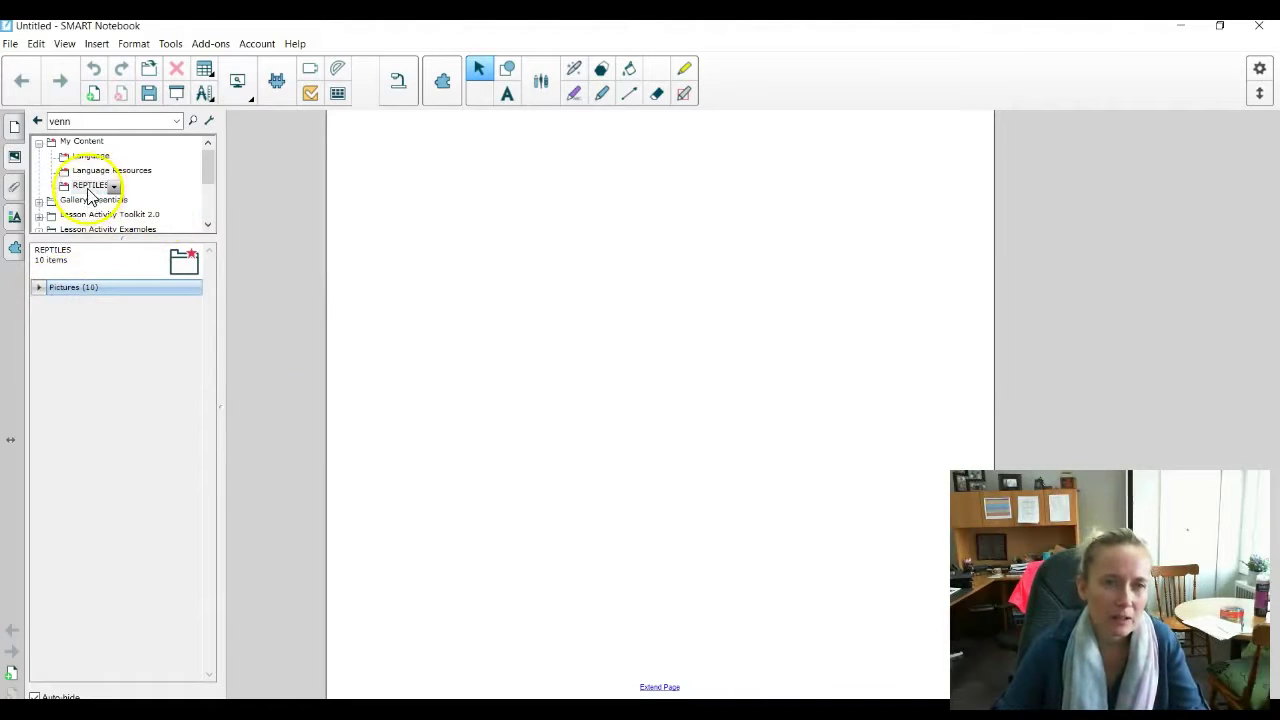
- Drag the blue chameleon from REPTILES onto the page, shrink it, then delete it
click(82, 142)
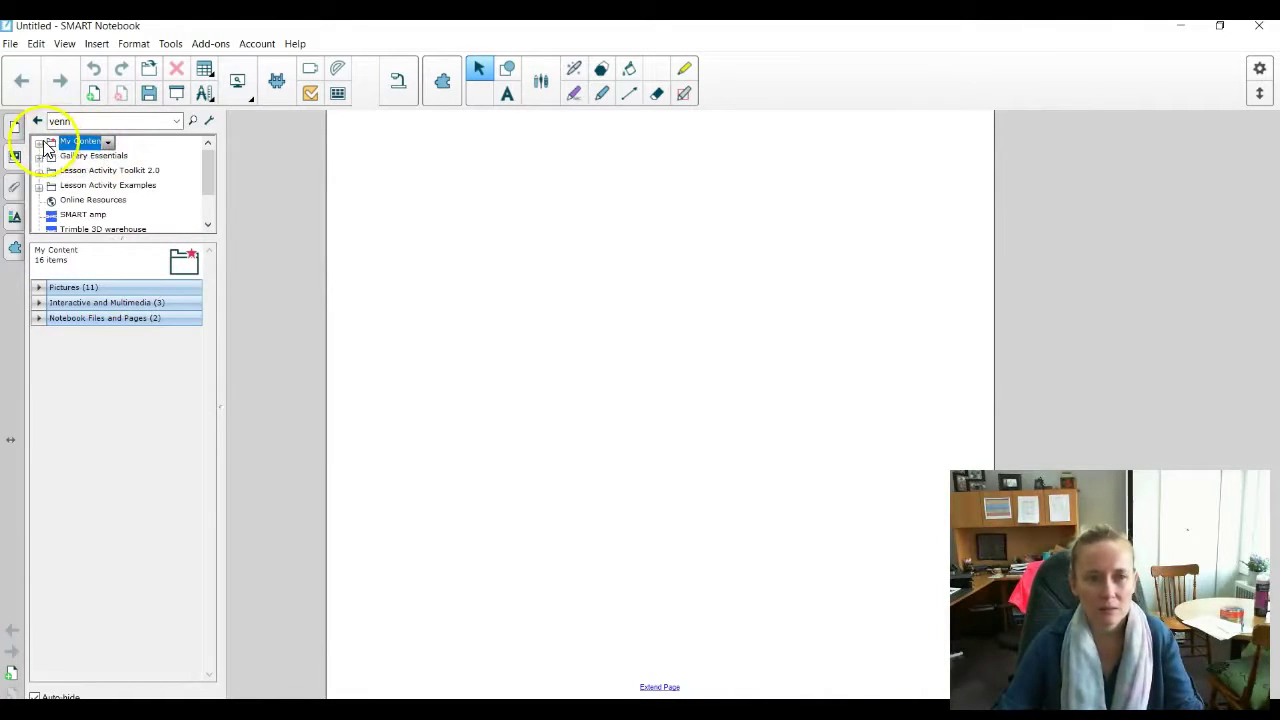
click(39, 143)
click(90, 186)
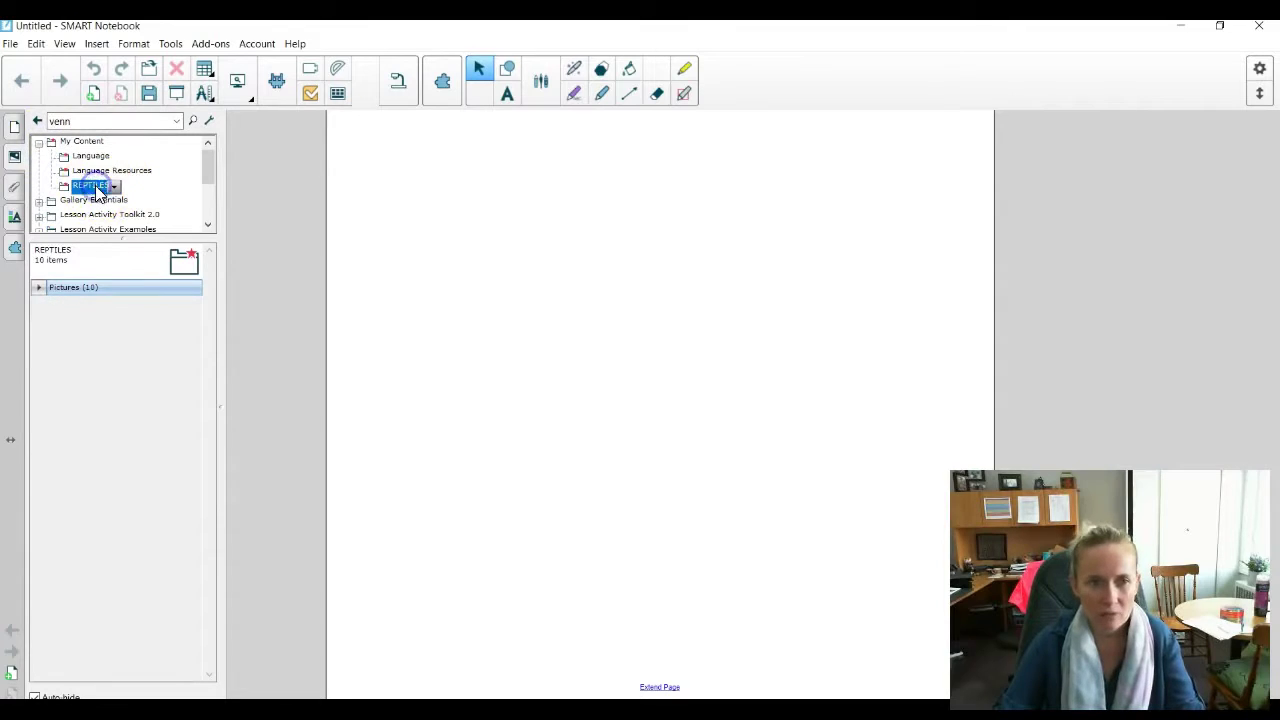
click(39, 288)
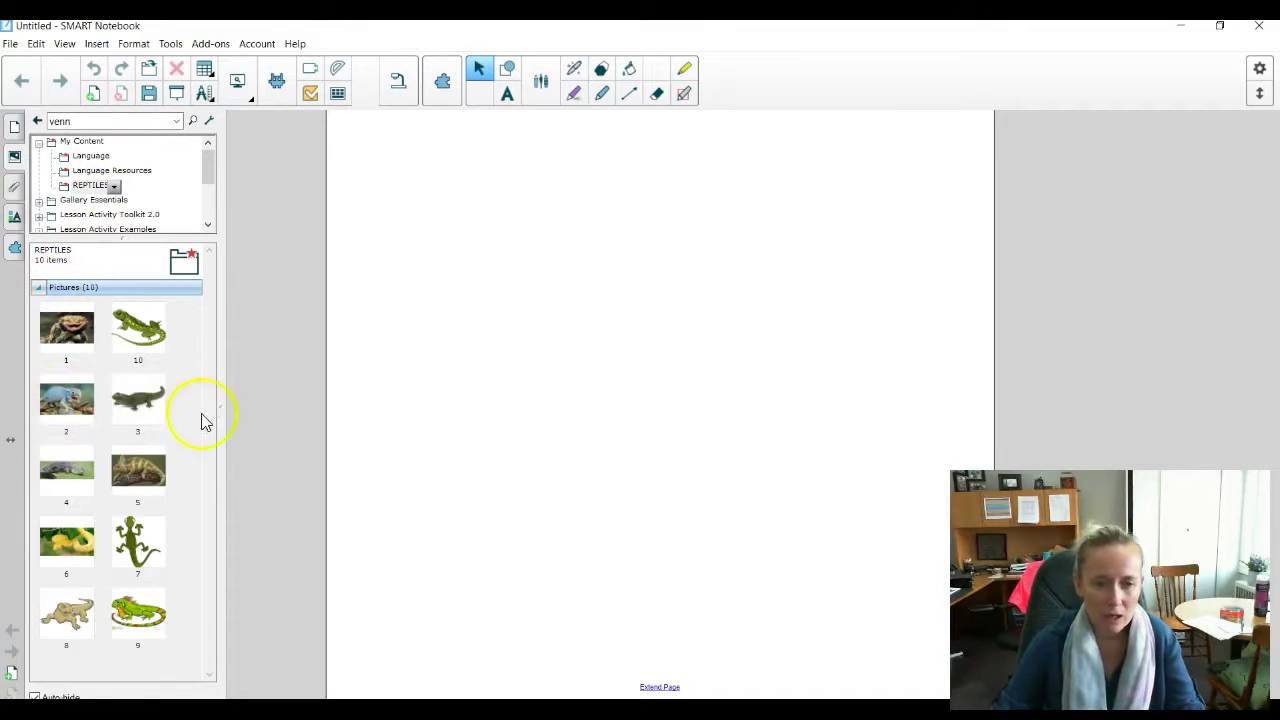
drag(45, 400, 574, 294)
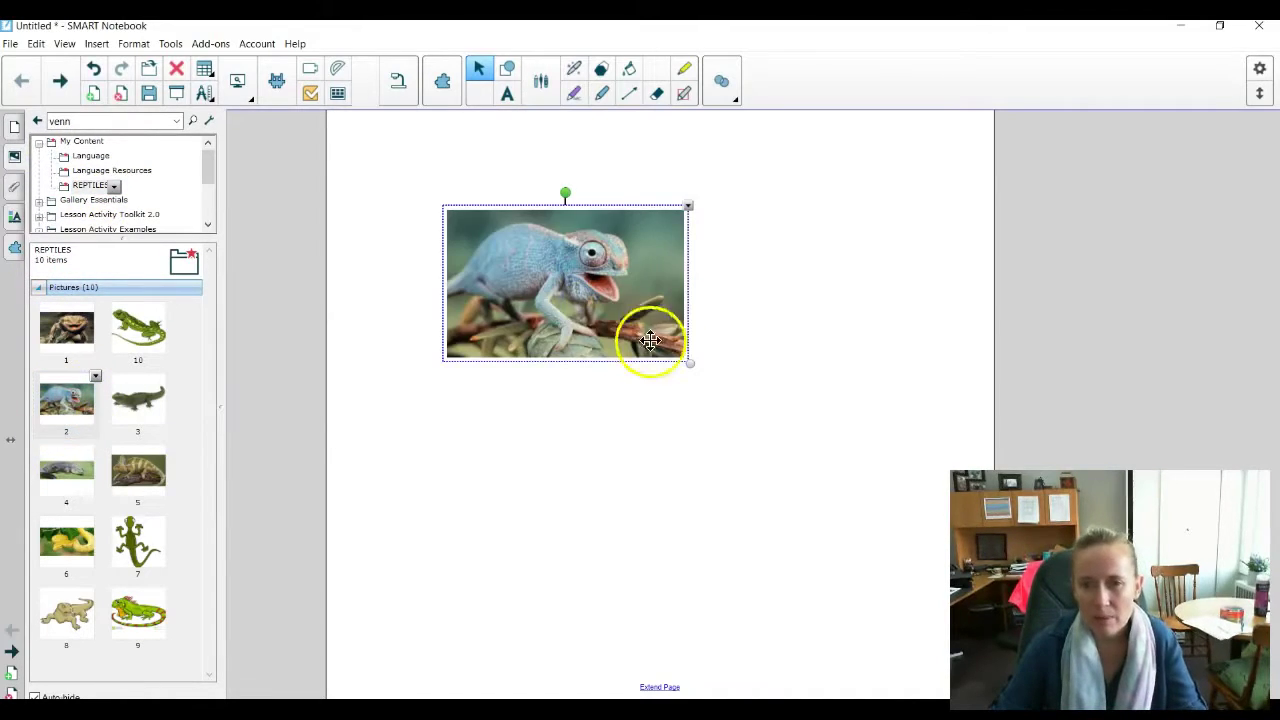
drag(688, 362, 594, 298)
click(595, 210)
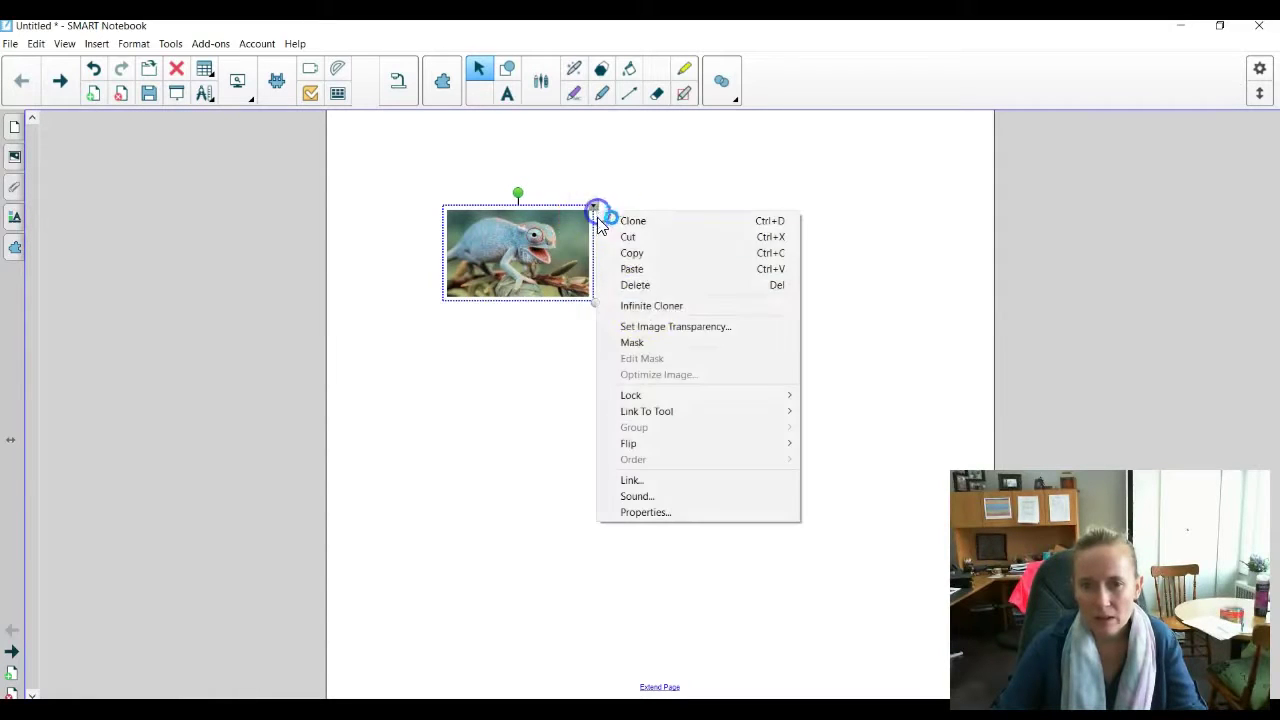
click(665, 285)
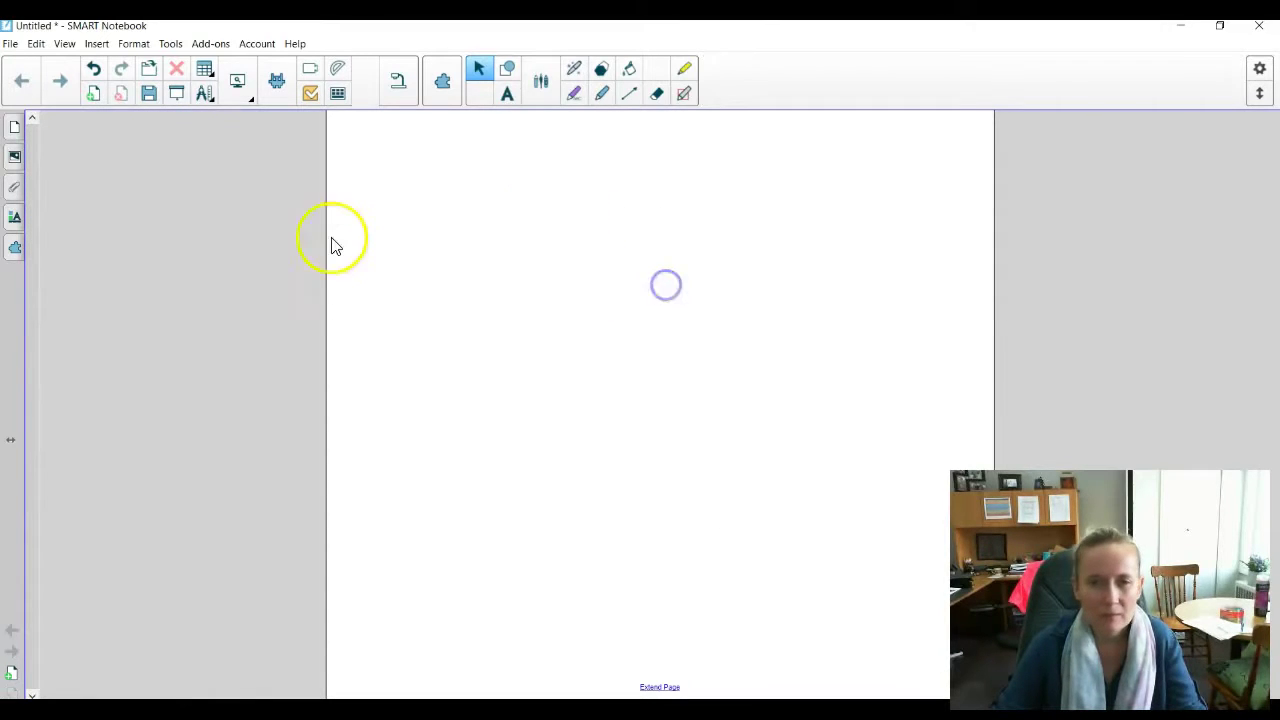
- Search the gallery for 'venn diagr' and drag Blue - Venn diagram 2 onto the page
click(14, 156)
click(118, 119)
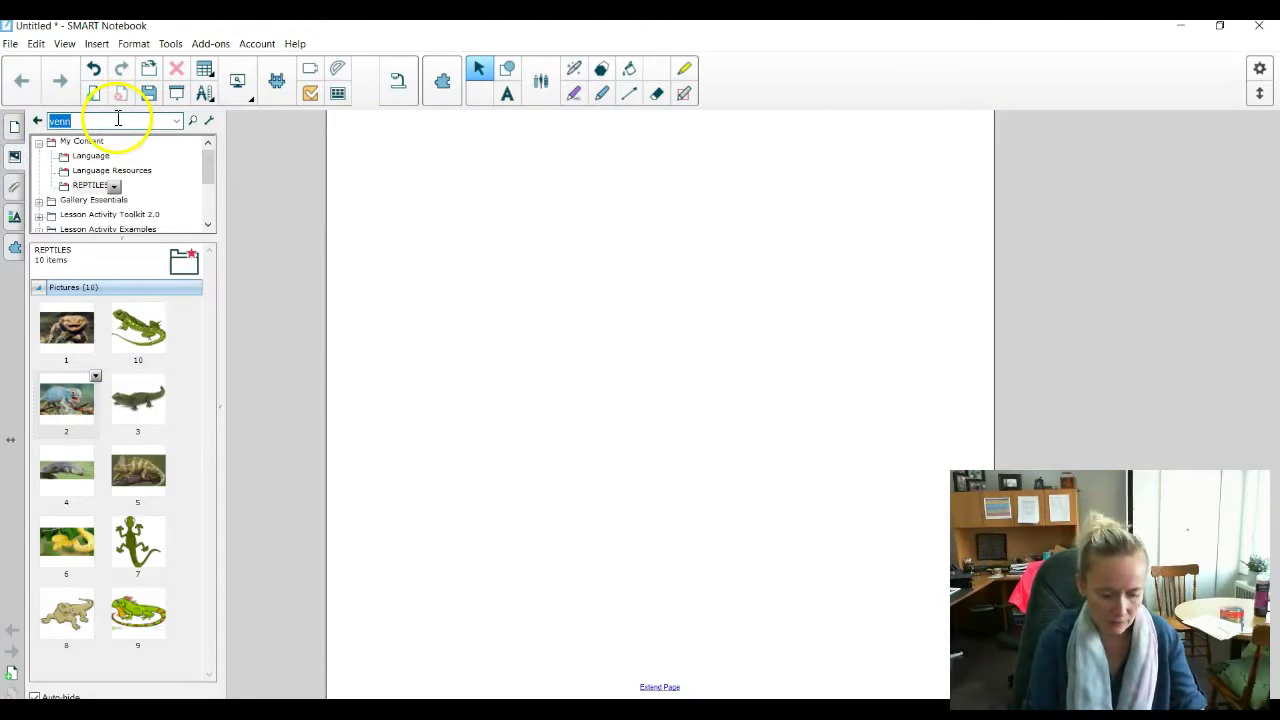
key(Return)
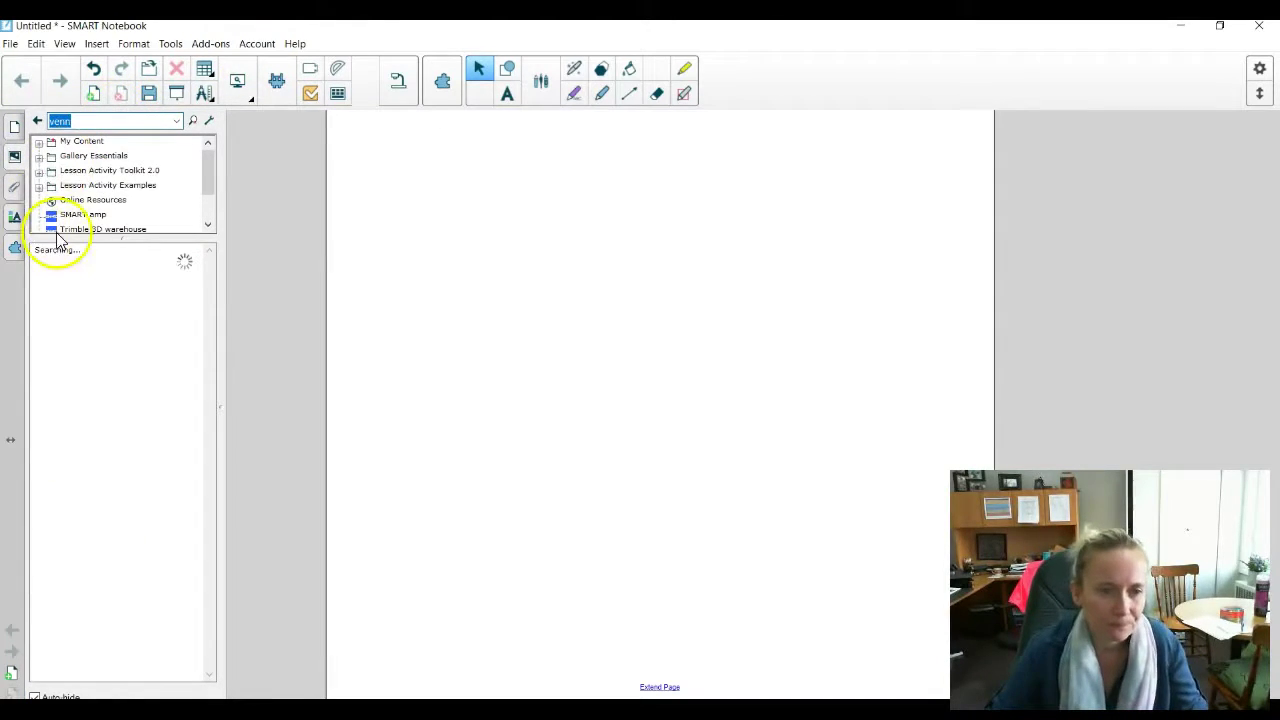
text(diagr)
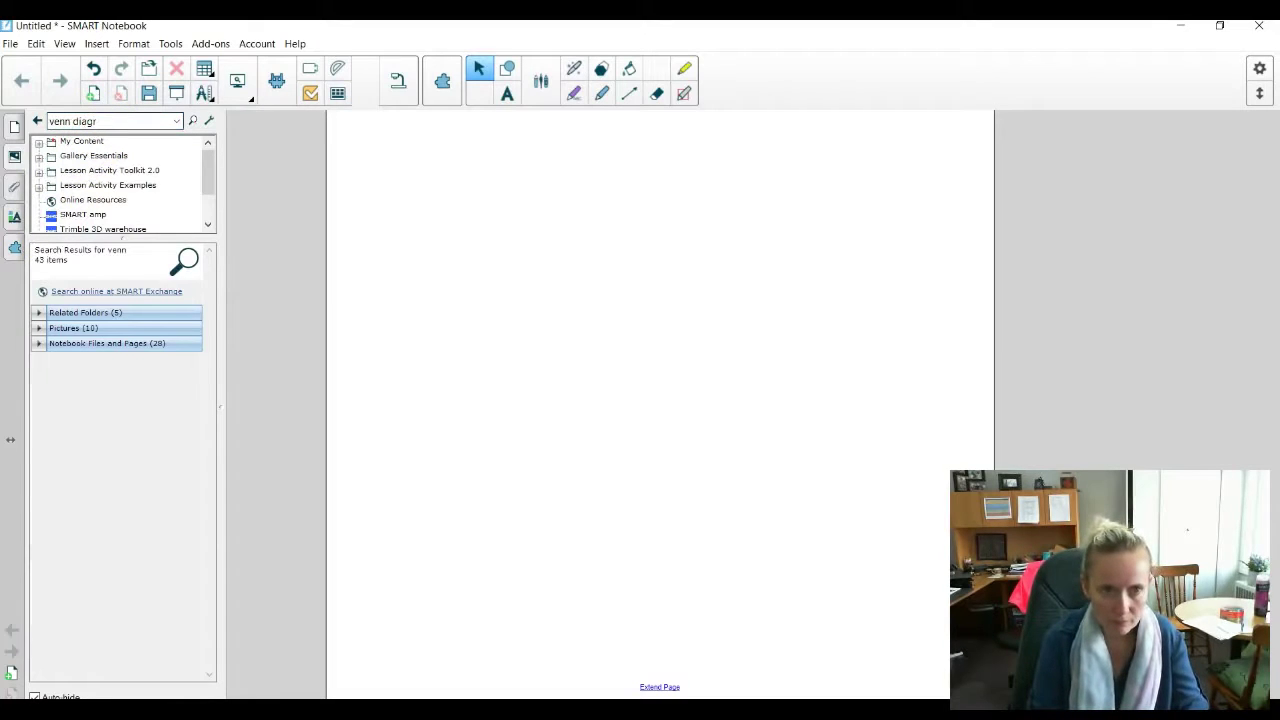
click(70, 345)
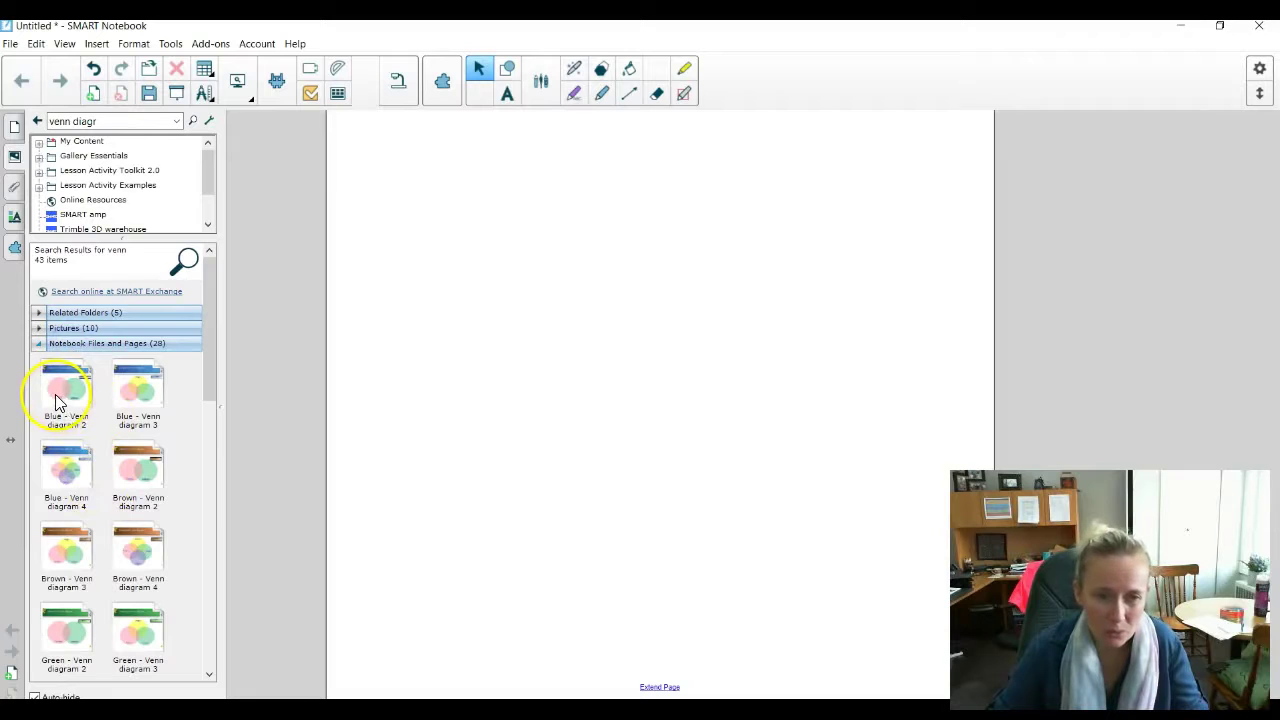
scroll(68, 420, down, 2)
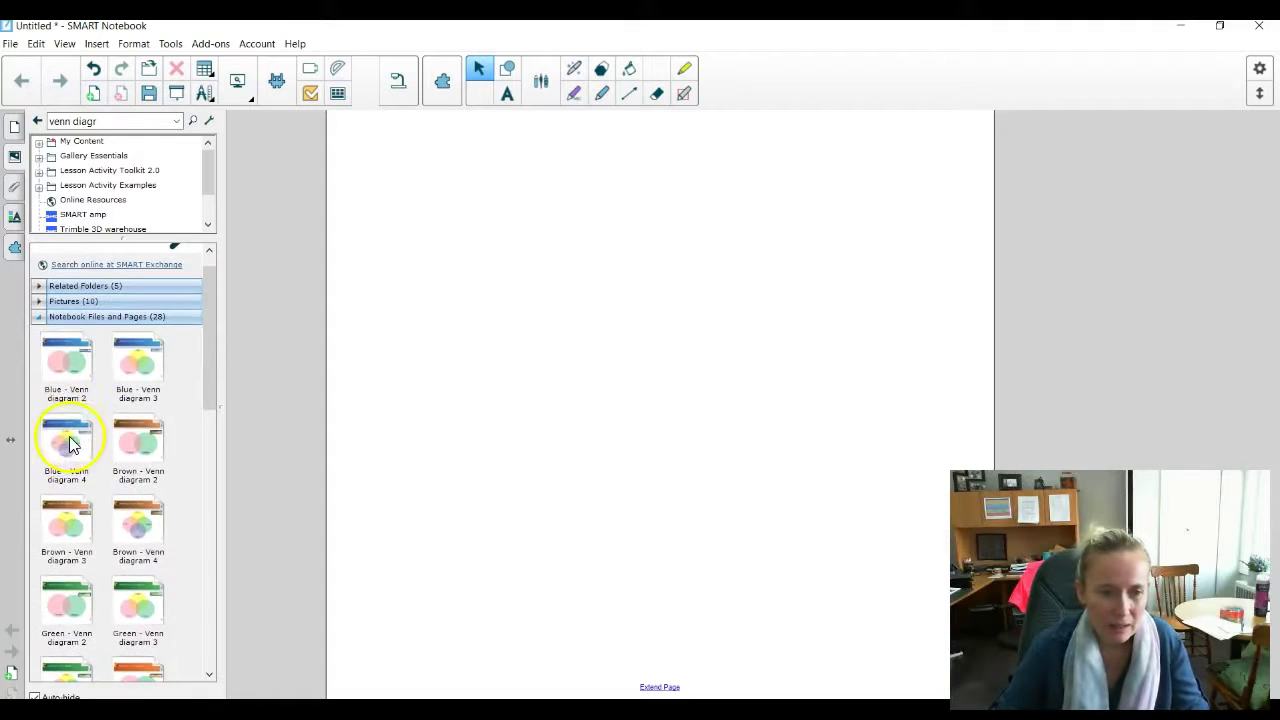
mouse_move(63, 368)
mouse_down()
mouse_move(455, 345)
mouse_move(514, 200)
mouse_up()
click(567, 266)
click(569, 299)
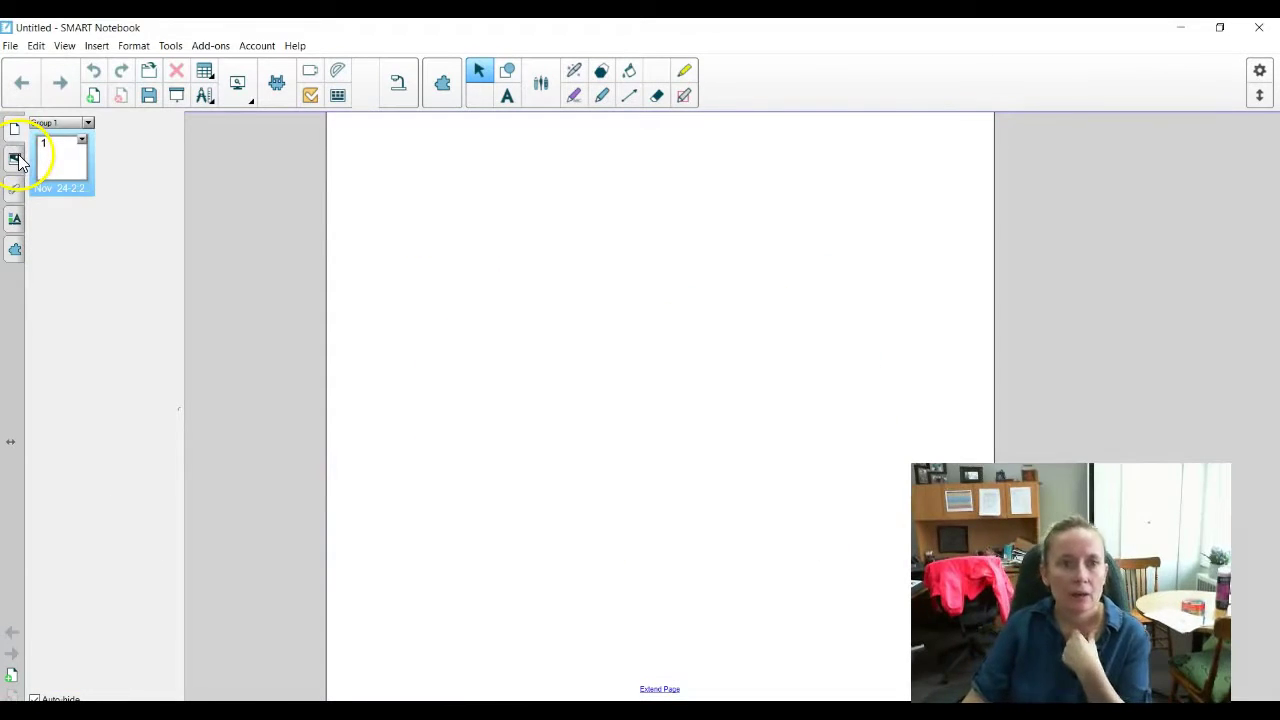
- Browse My Content > REPTILES and run a gallery search for 'venn diagram'
click(15, 158)
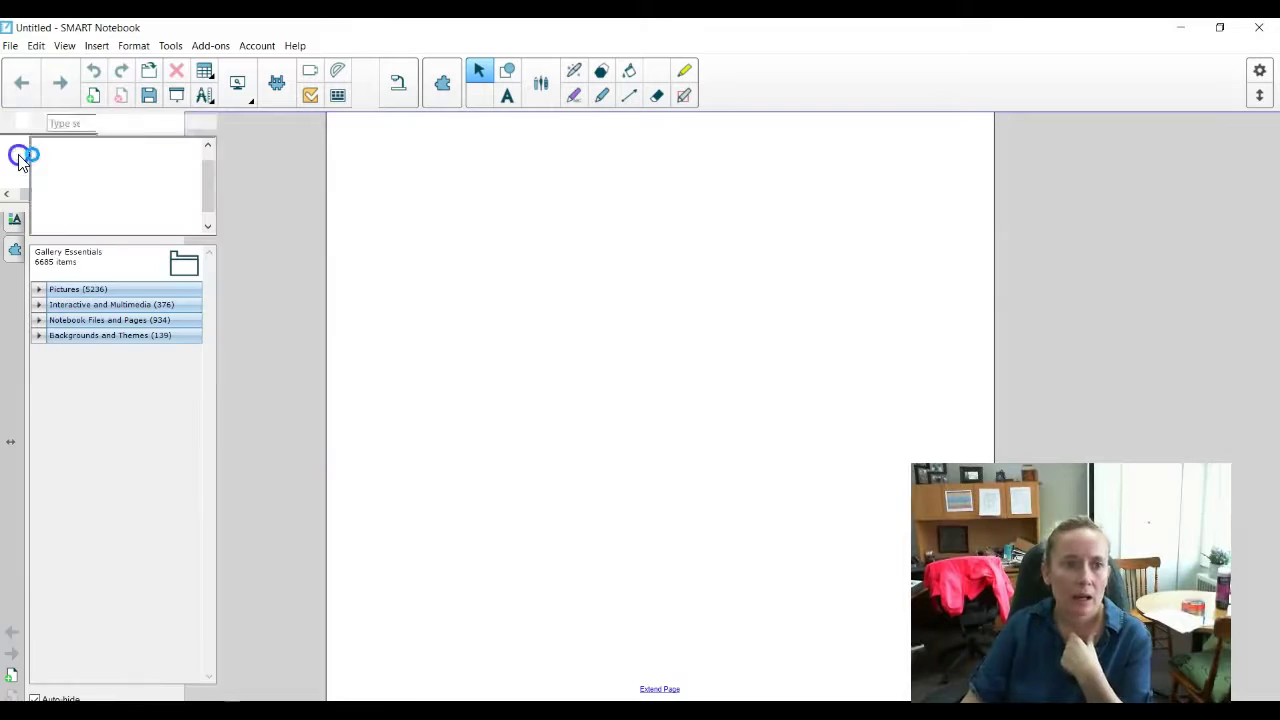
click(132, 145)
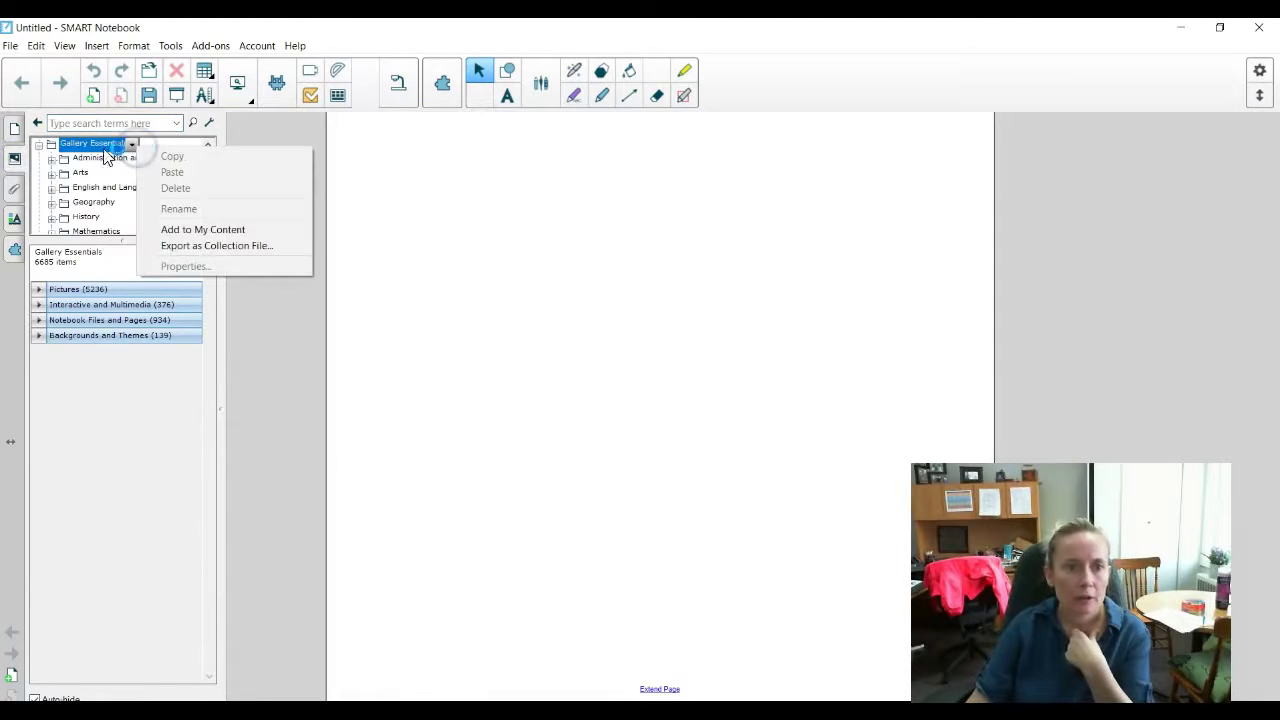
click(38, 144)
click(78, 144)
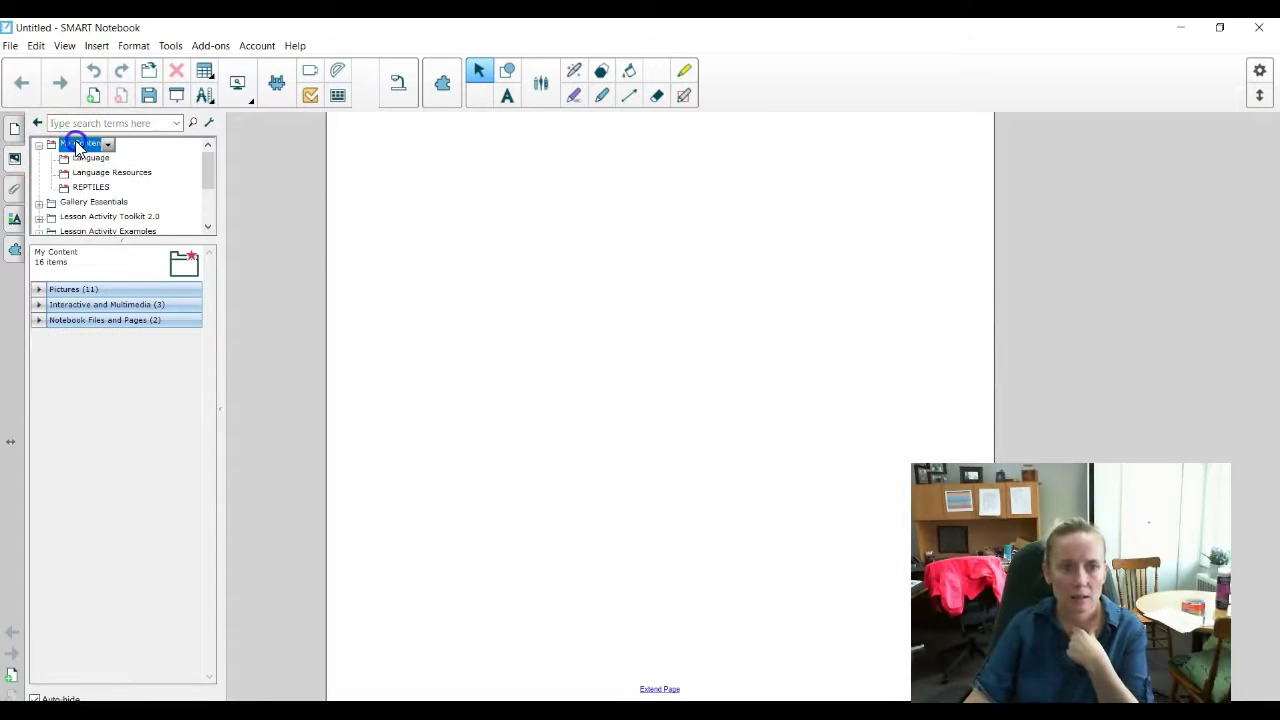
click(94, 188)
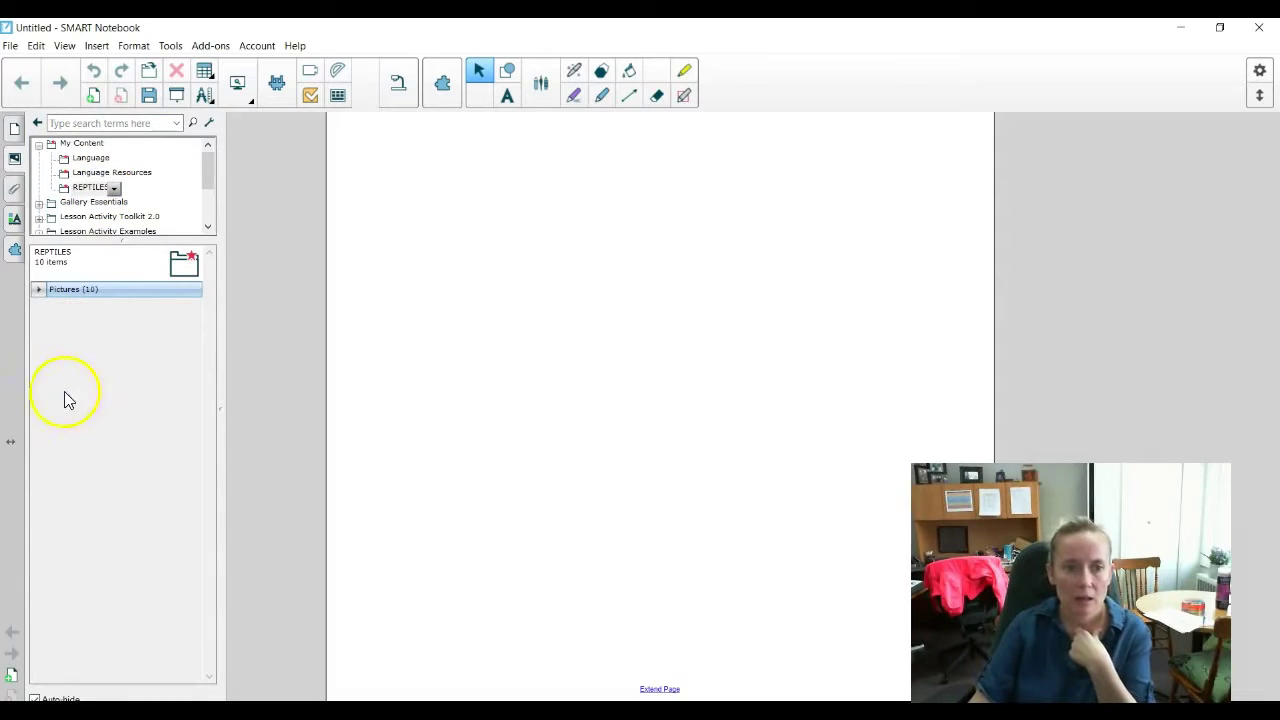
click(88, 124)
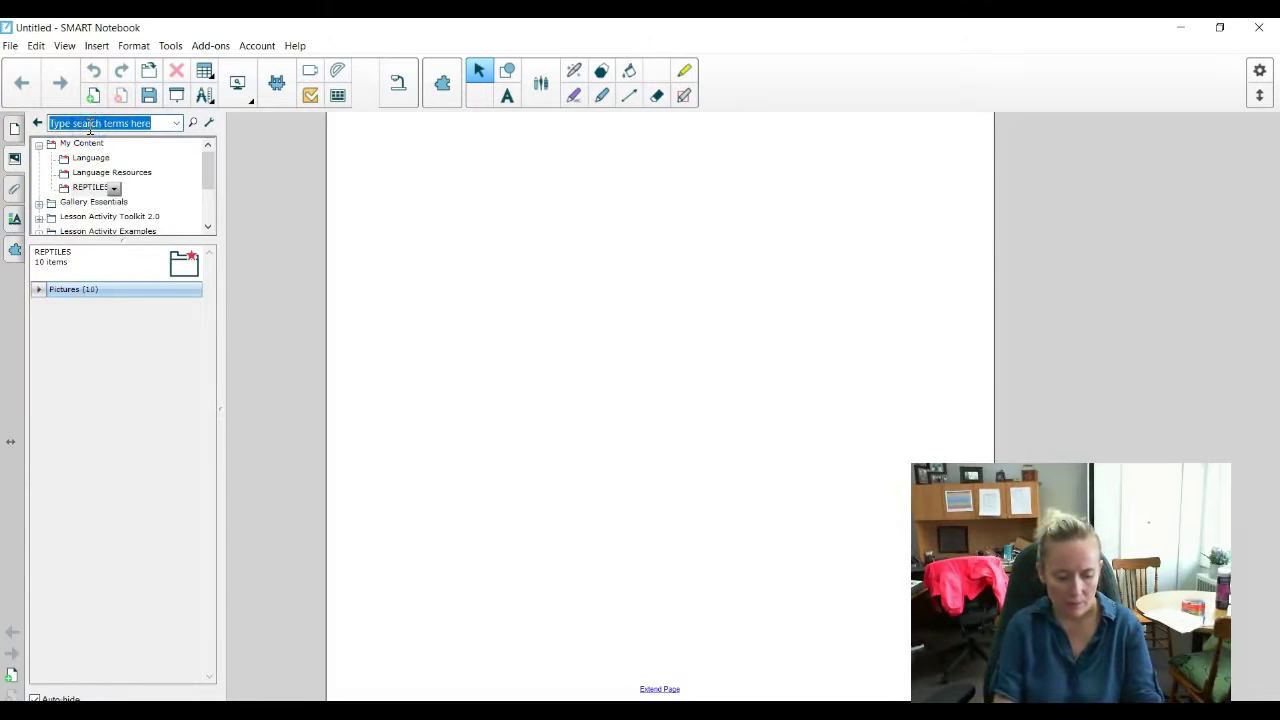
text(venn diagram)
key(Return)
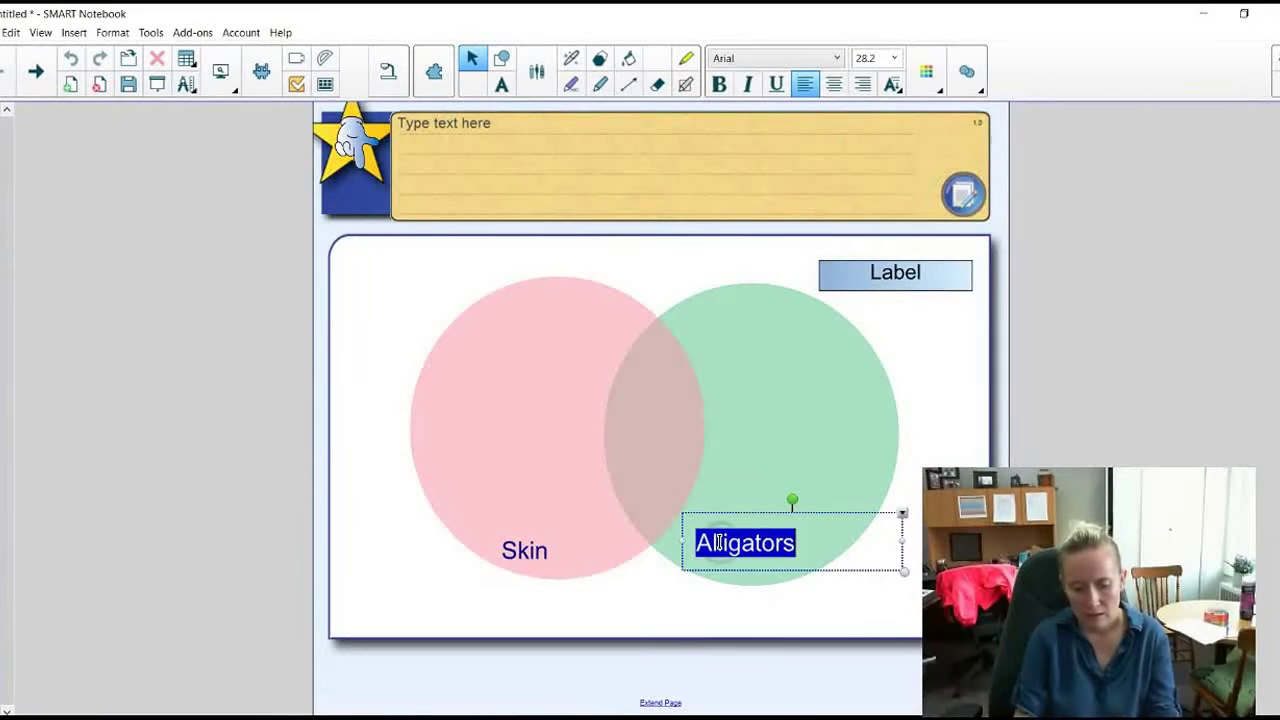
- Label the circles 'Skin' and 'Scales' and nudge both labels into place
text(Sc)
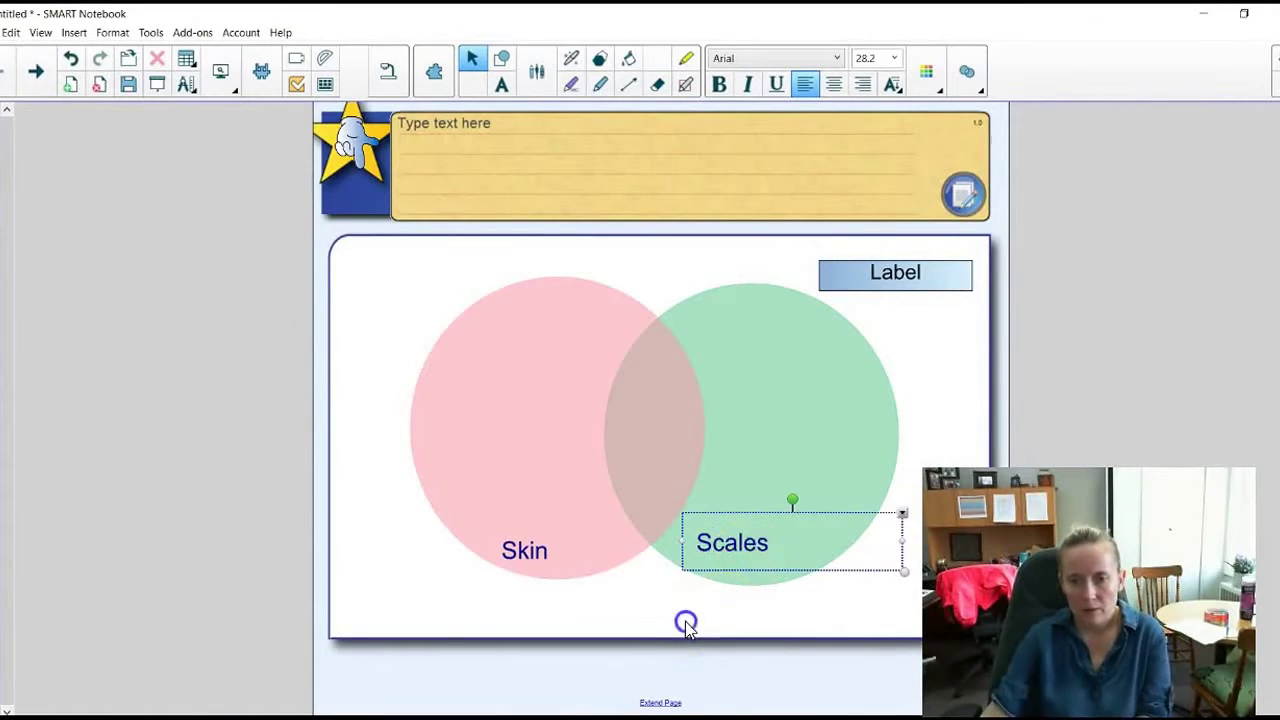
text(ales)
click(686, 620)
drag(729, 552, 757, 556)
drag(539, 550, 547, 549)
click(2, 127)
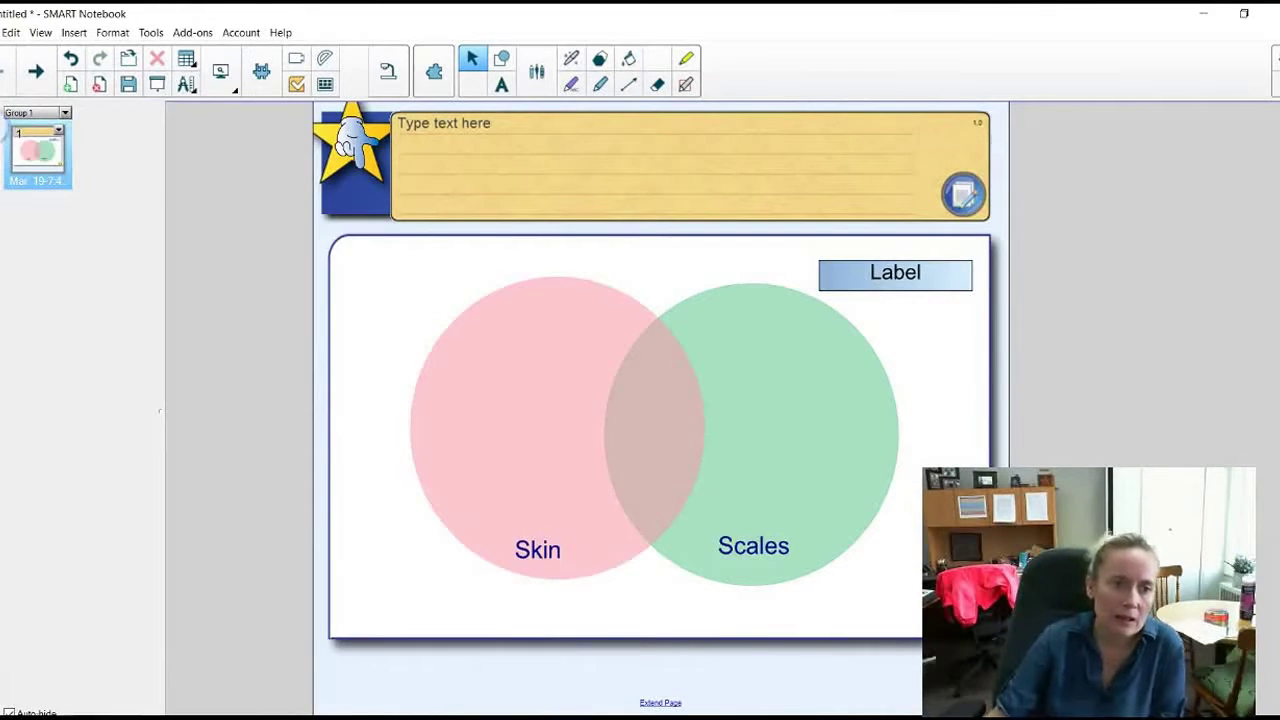
click(20, 146)
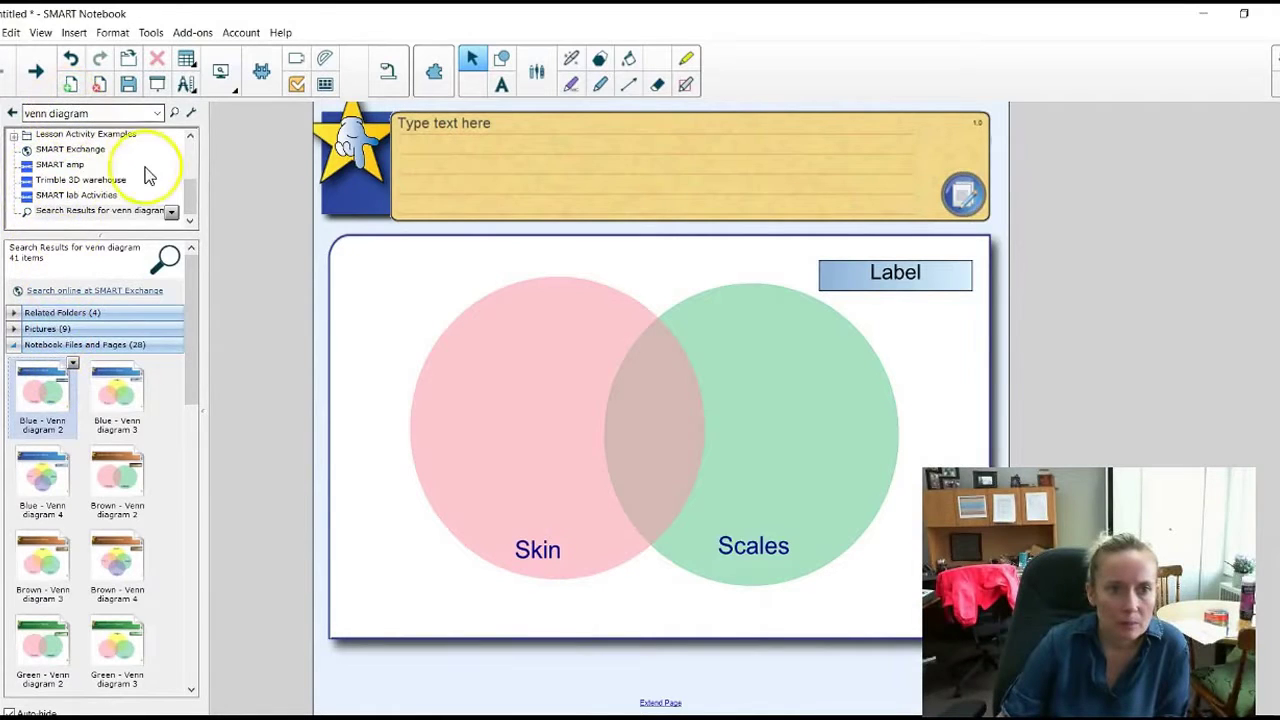
- From My Content > REPTILES, place the bearded dragon shrunk inside the Skin circle, then add the green lizard
drag(189, 191, 189, 143)
click(62, 180)
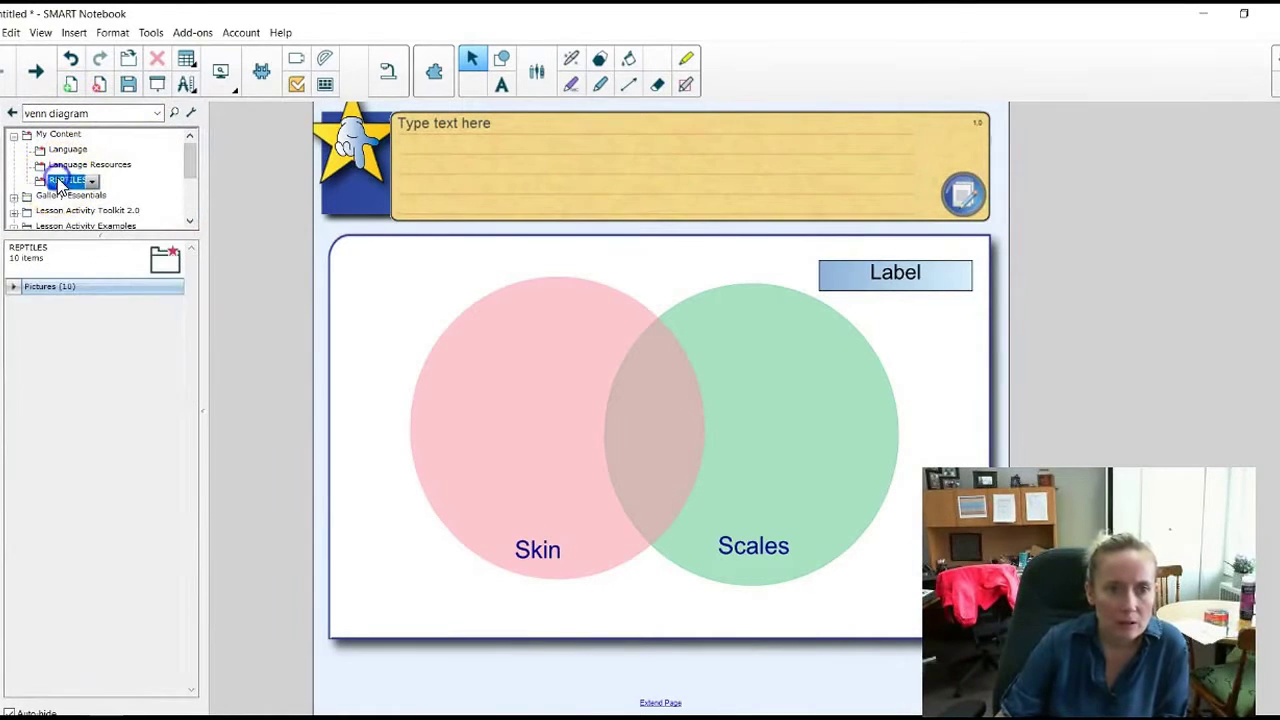
click(14, 286)
drag(36, 330, 520, 351)
drag(632, 428, 516, 495)
click(8, 157)
drag(120, 355, 506, 380)
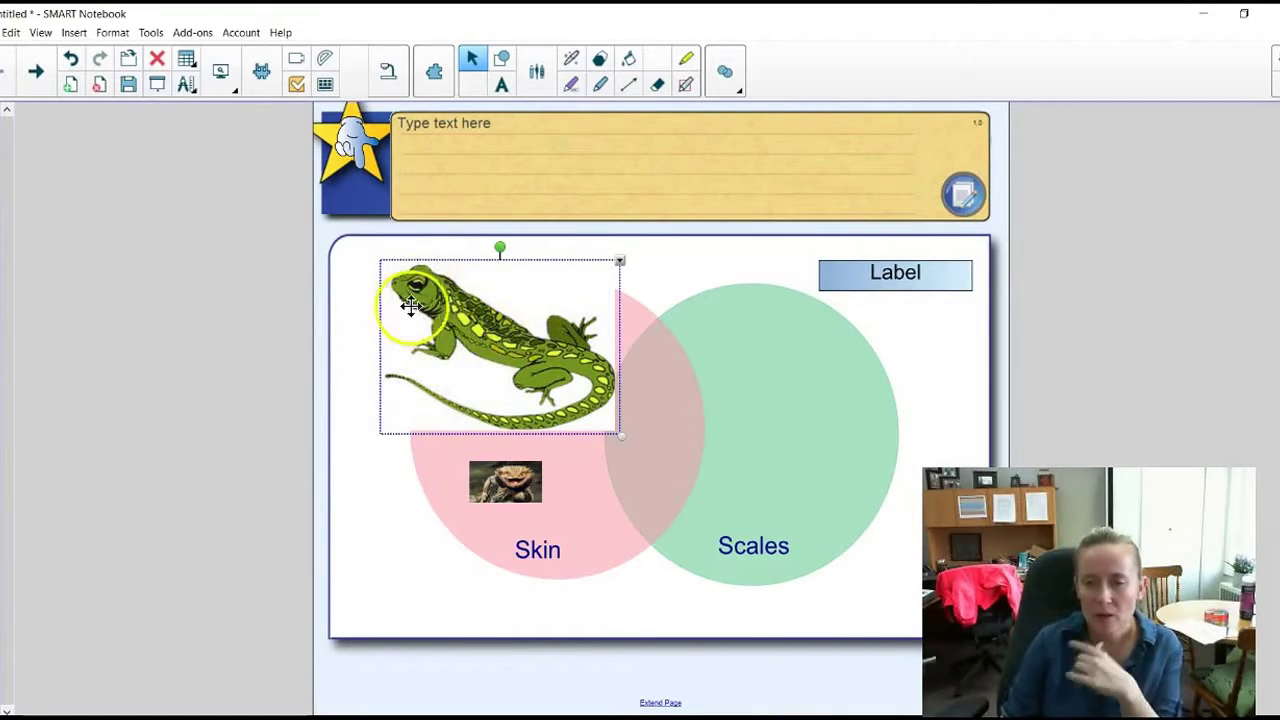
- Make the green lizard's white background transparent and shrink it into the Skin circle
right_click(622, 265)
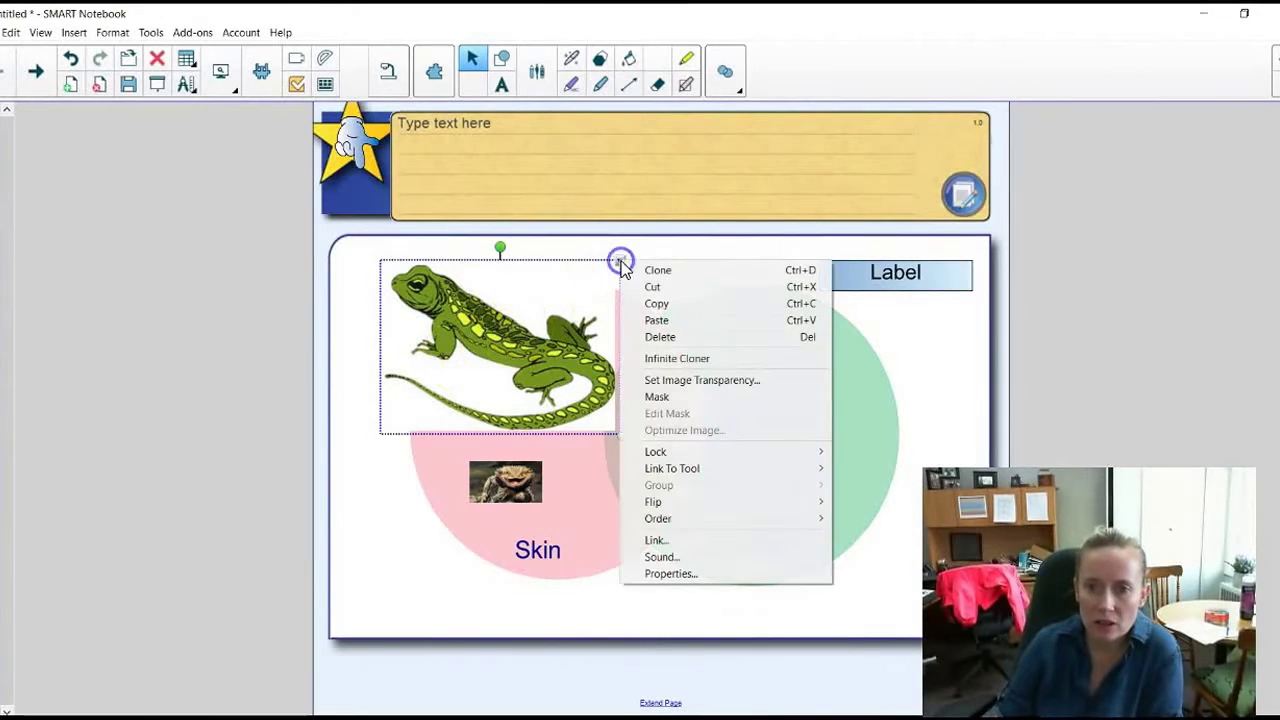
click(667, 379)
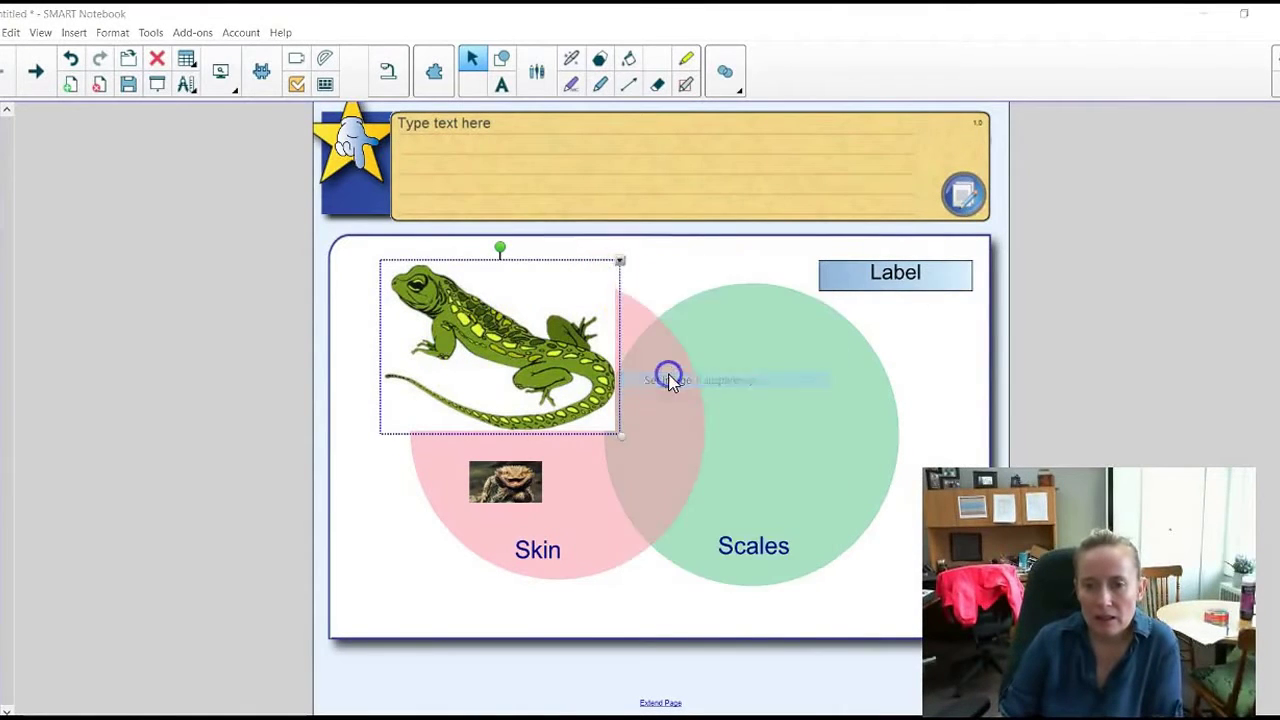
click(596, 390)
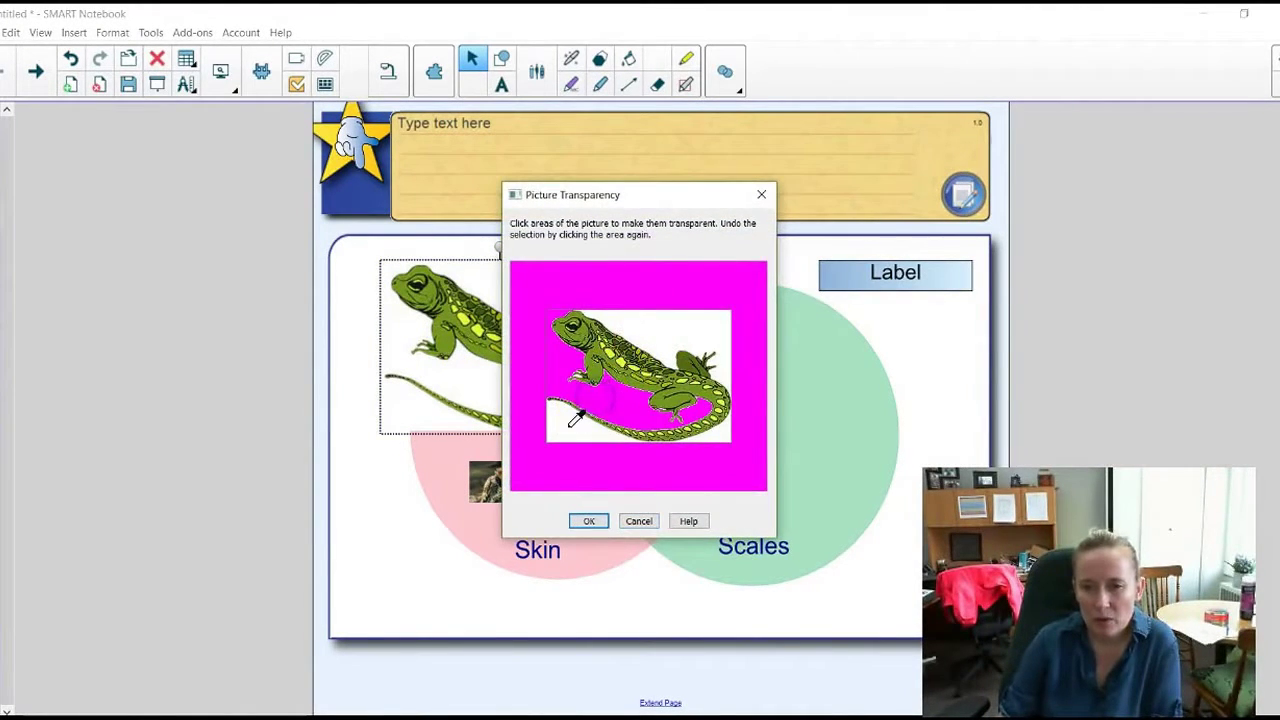
click(694, 334)
click(727, 433)
click(590, 521)
drag(621, 438, 530, 404)
- Add the gecko picture from the gallery, make its white background transparent, and shrink it into Scales
click(4, 145)
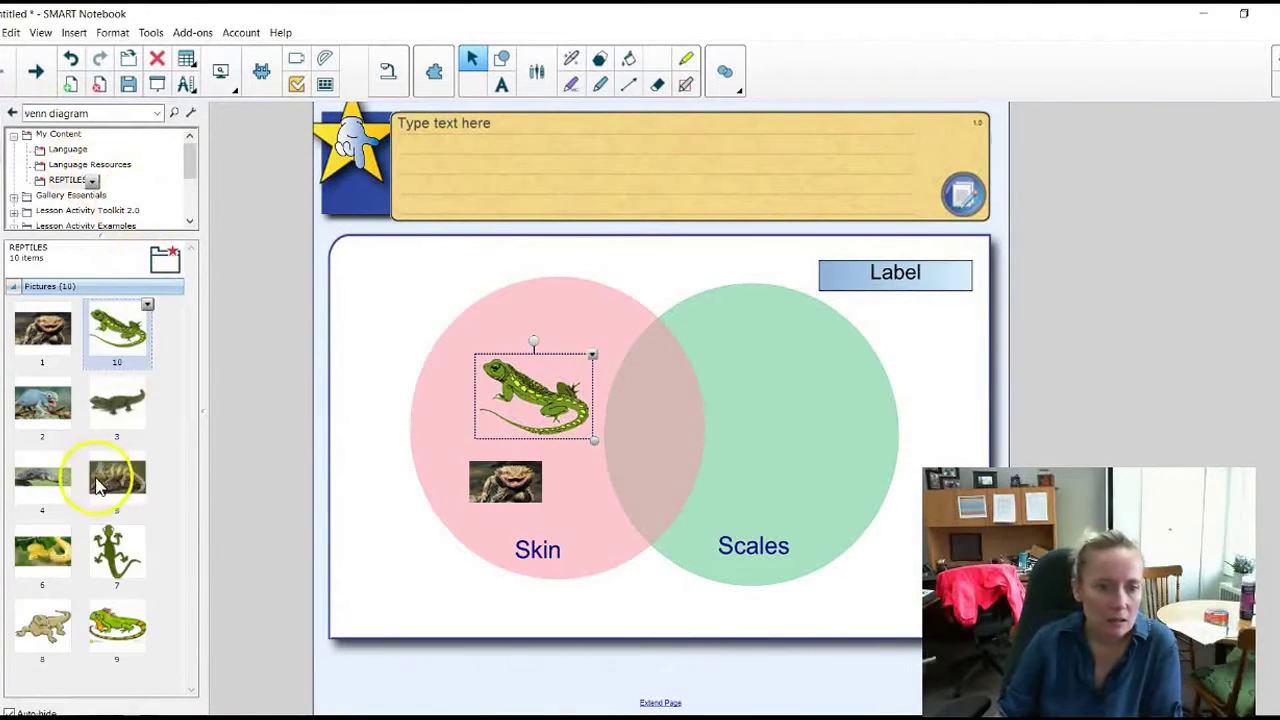
drag(115, 560, 632, 401)
click(686, 290)
click(745, 410)
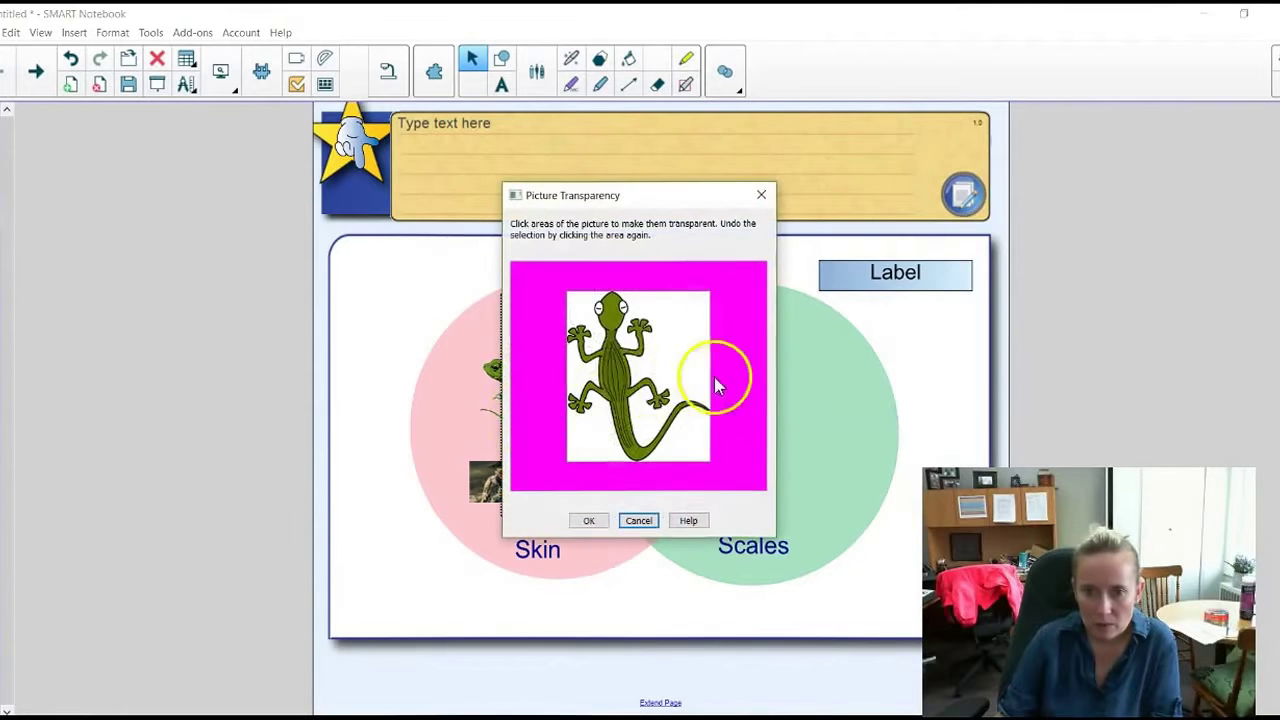
click(682, 345)
click(580, 312)
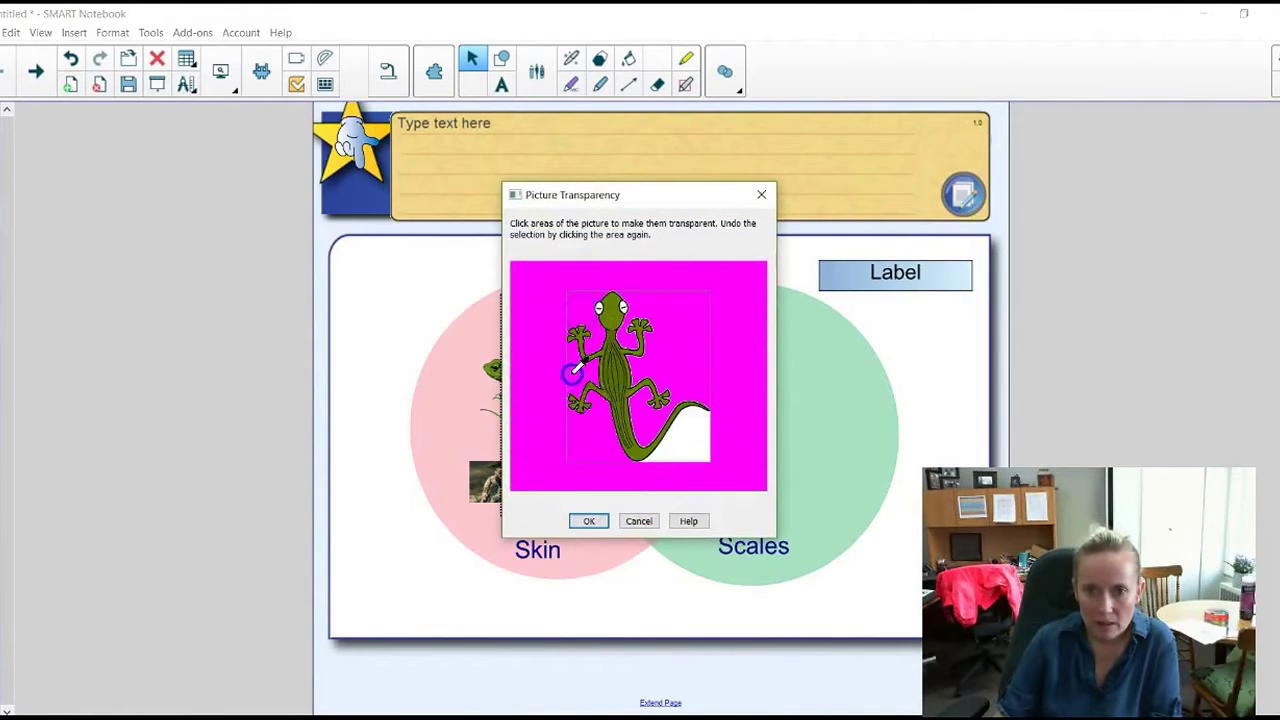
click(706, 449)
click(588, 522)
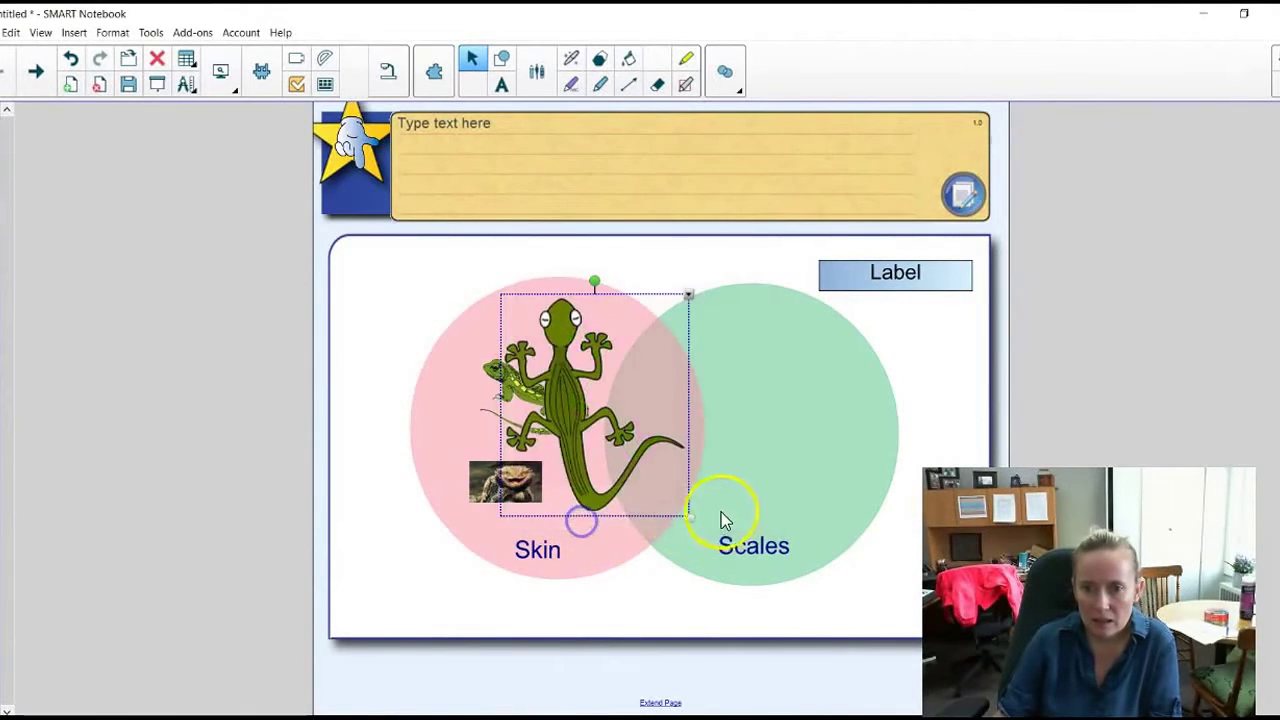
drag(686, 516, 810, 445)
- Reopen the Gallery on REPTILES, collapse its 10 pictures, and clear the 'venn diagram' search text
click(730, 655)
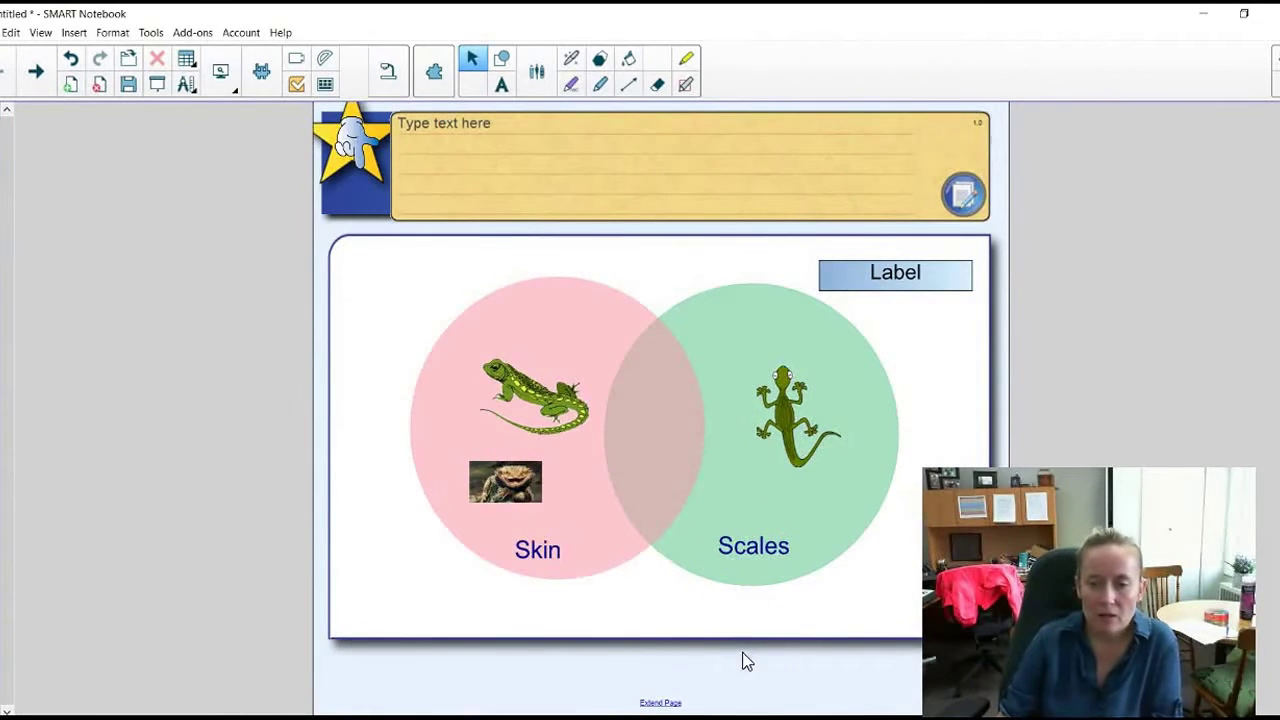
click(3, 155)
click(15, 287)
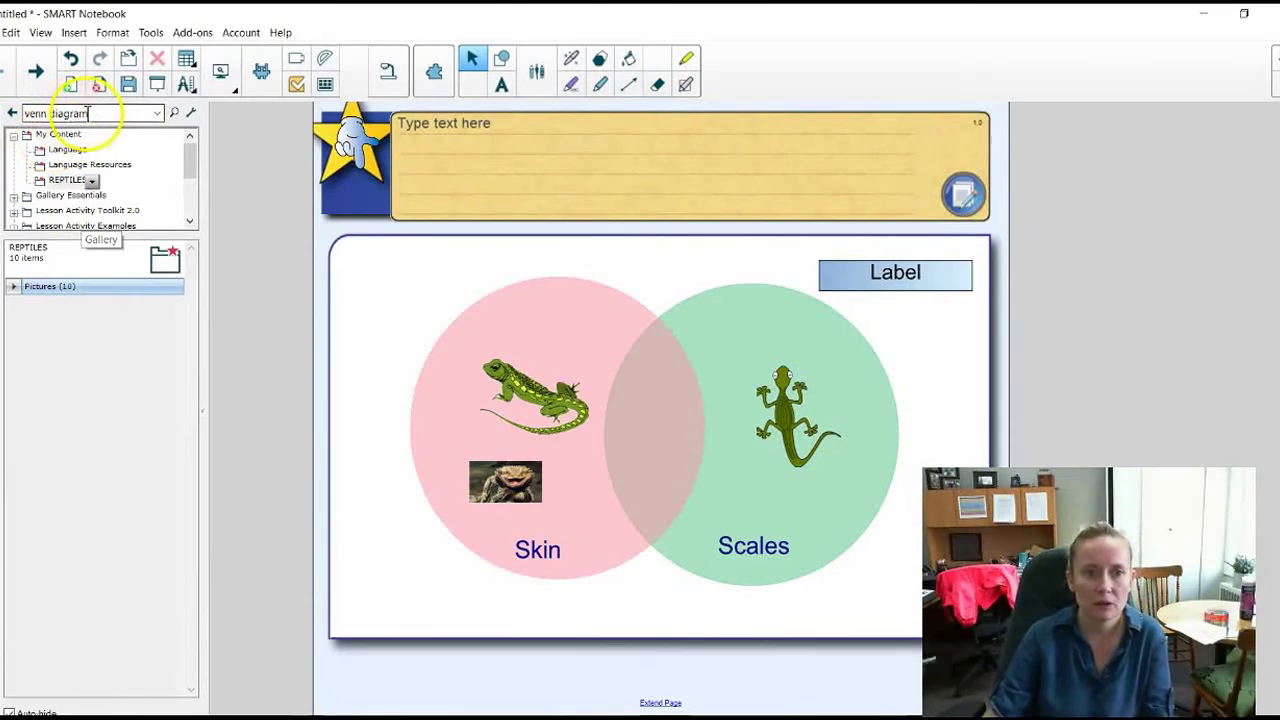
drag(90, 113, 8, 110)
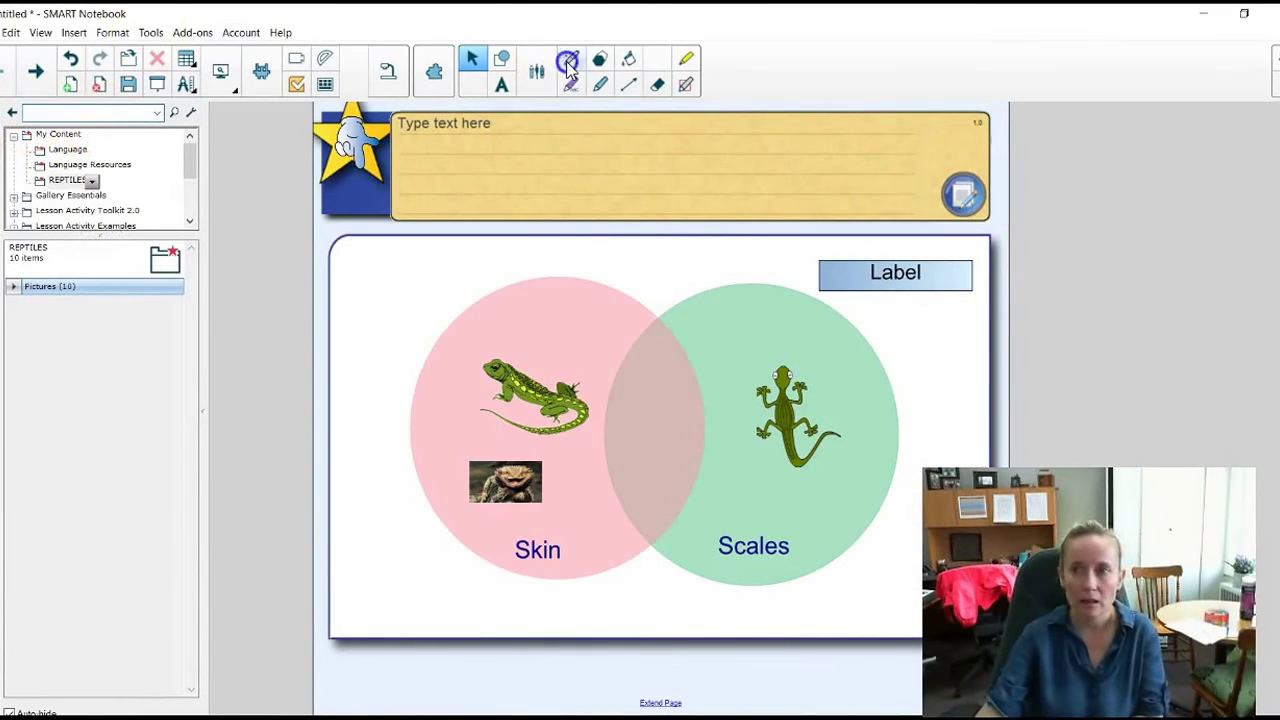